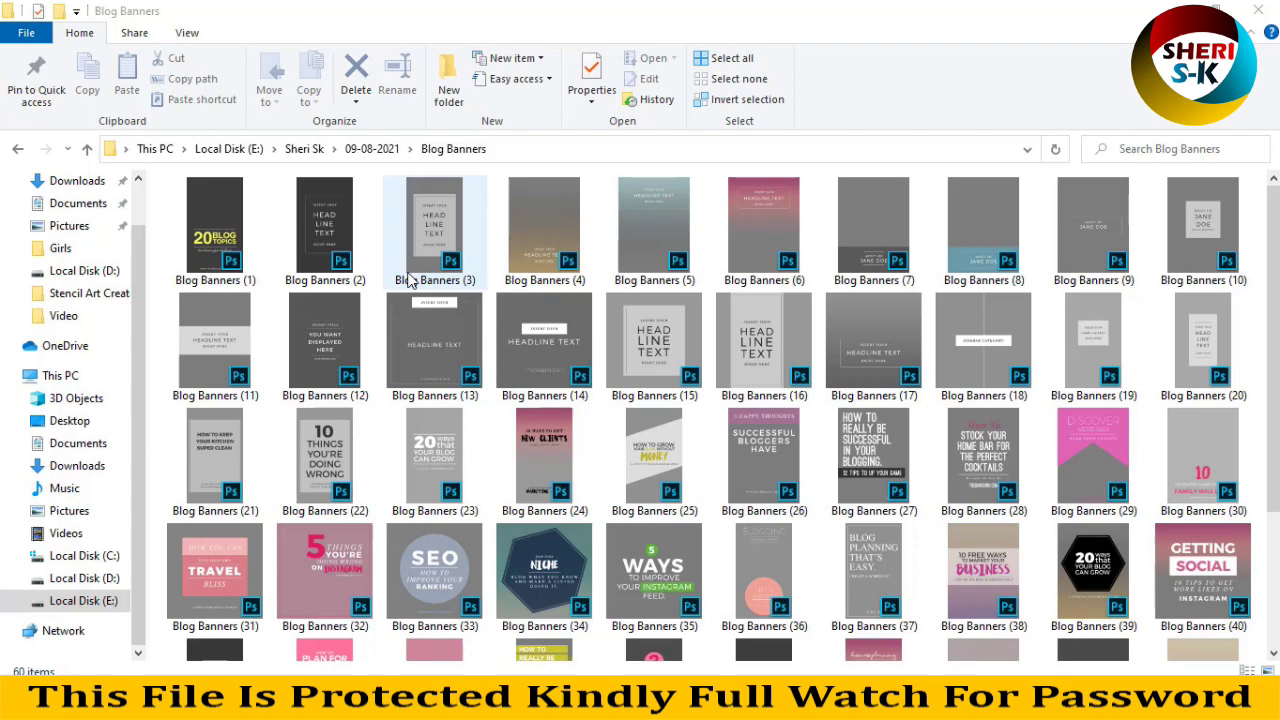
- Browse the Blog Banners PSD thumbnails, then drag Blog Banners (5) into Photoshop
scroll(406, 279, down, 3)
scroll(403, 269, up, 3)
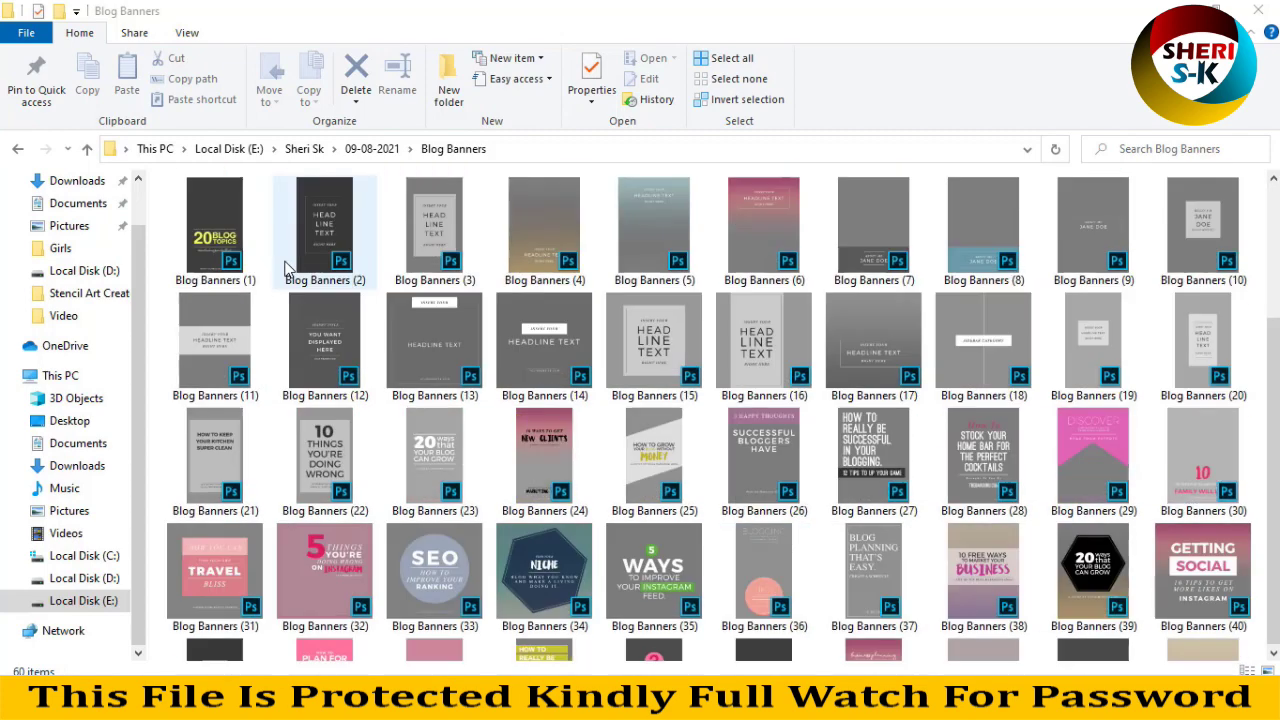
click(237, 245)
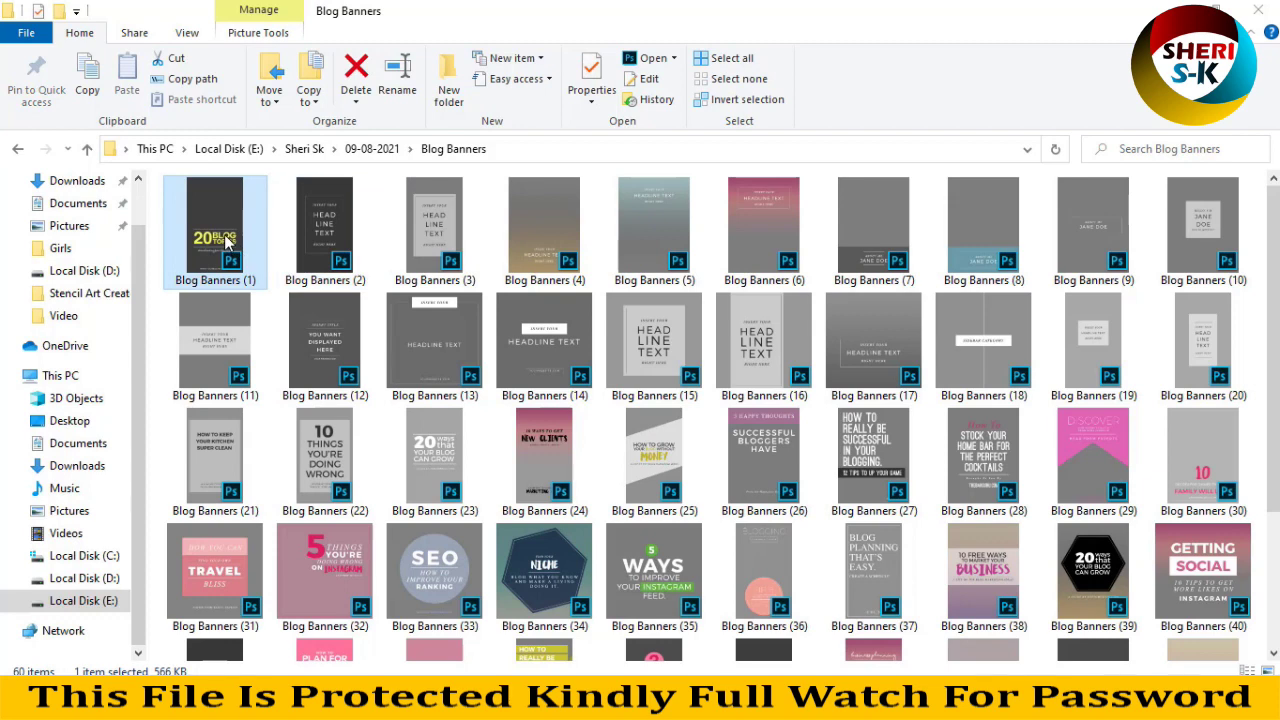
scroll(478, 285, down, 3)
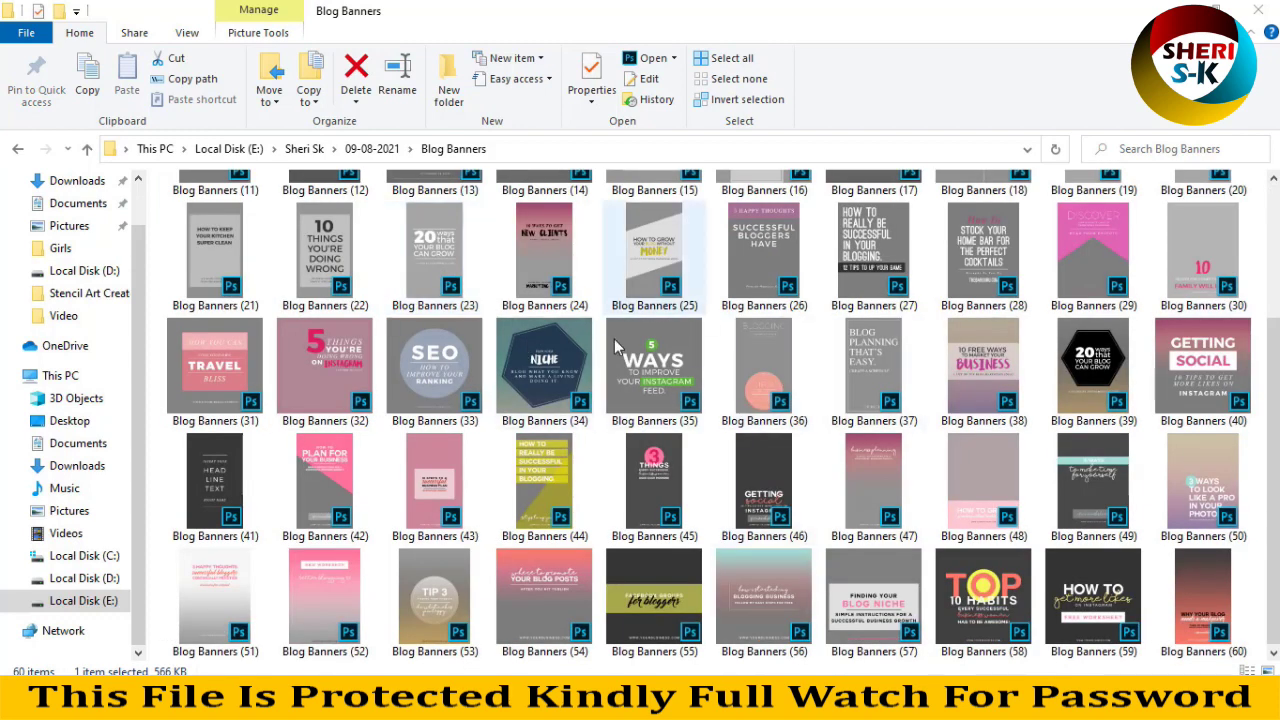
scroll(662, 398, up, 3)
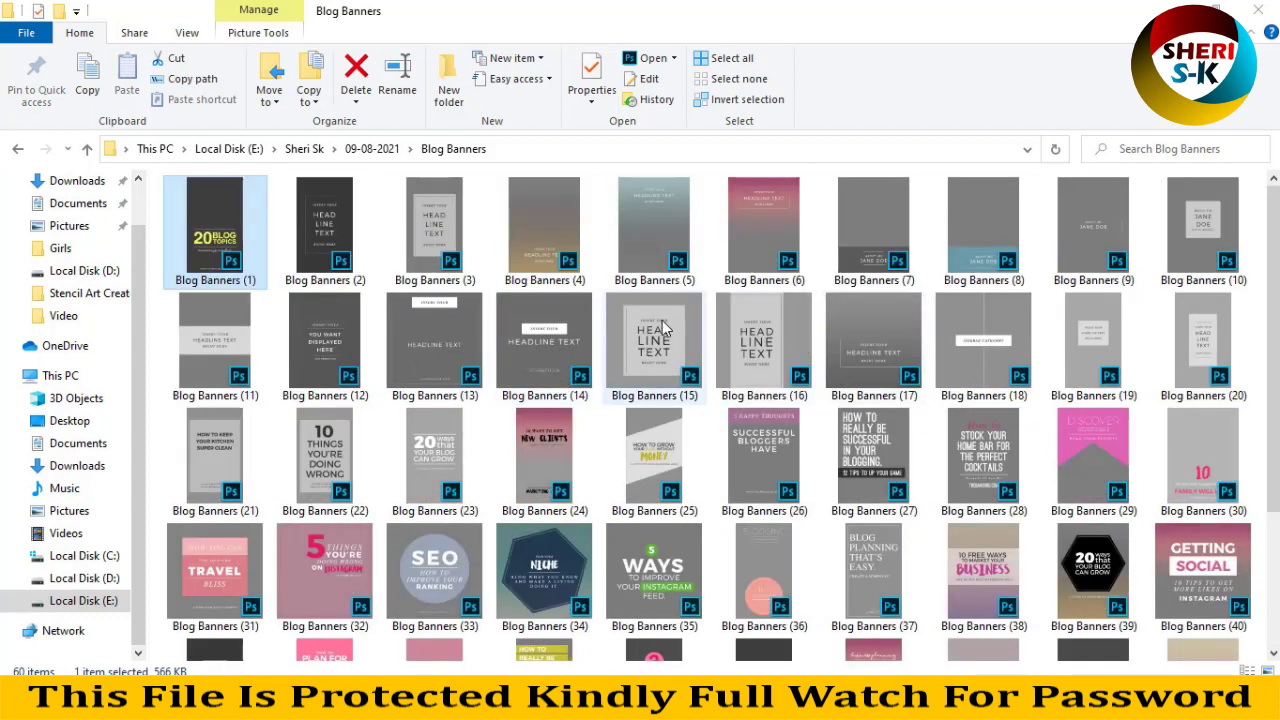
click(307, 234)
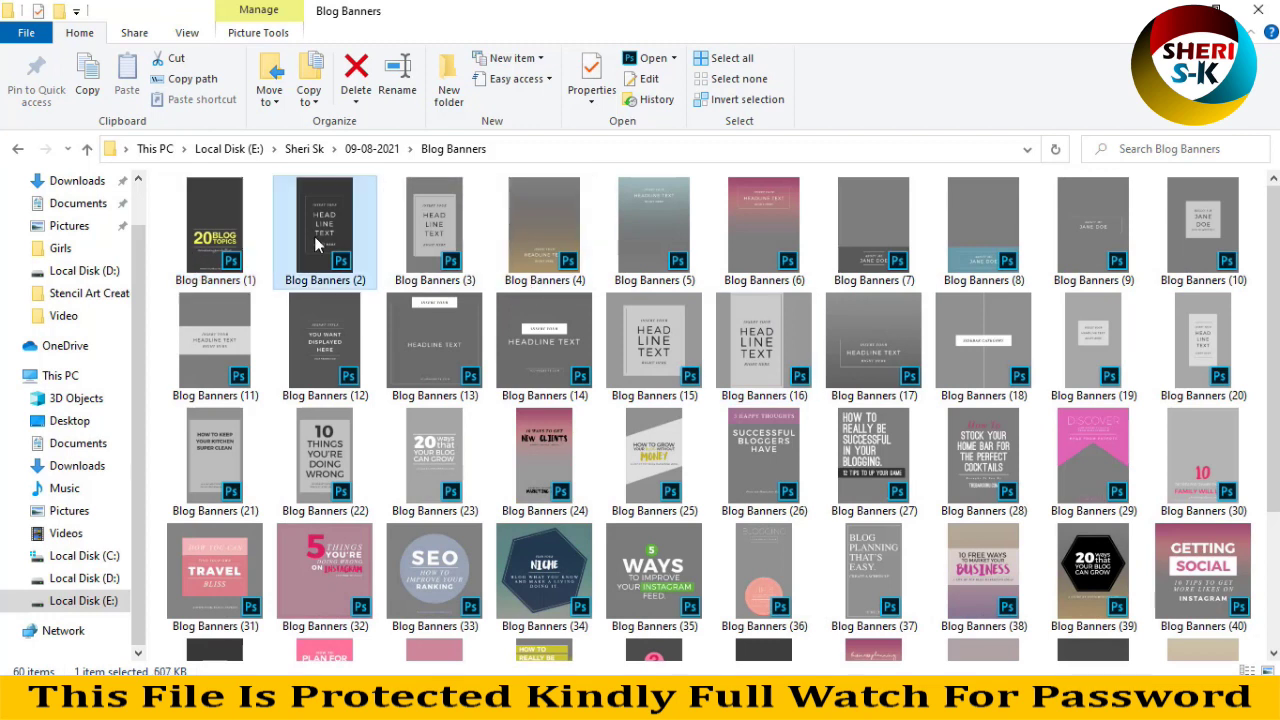
click(543, 452)
click(355, 282)
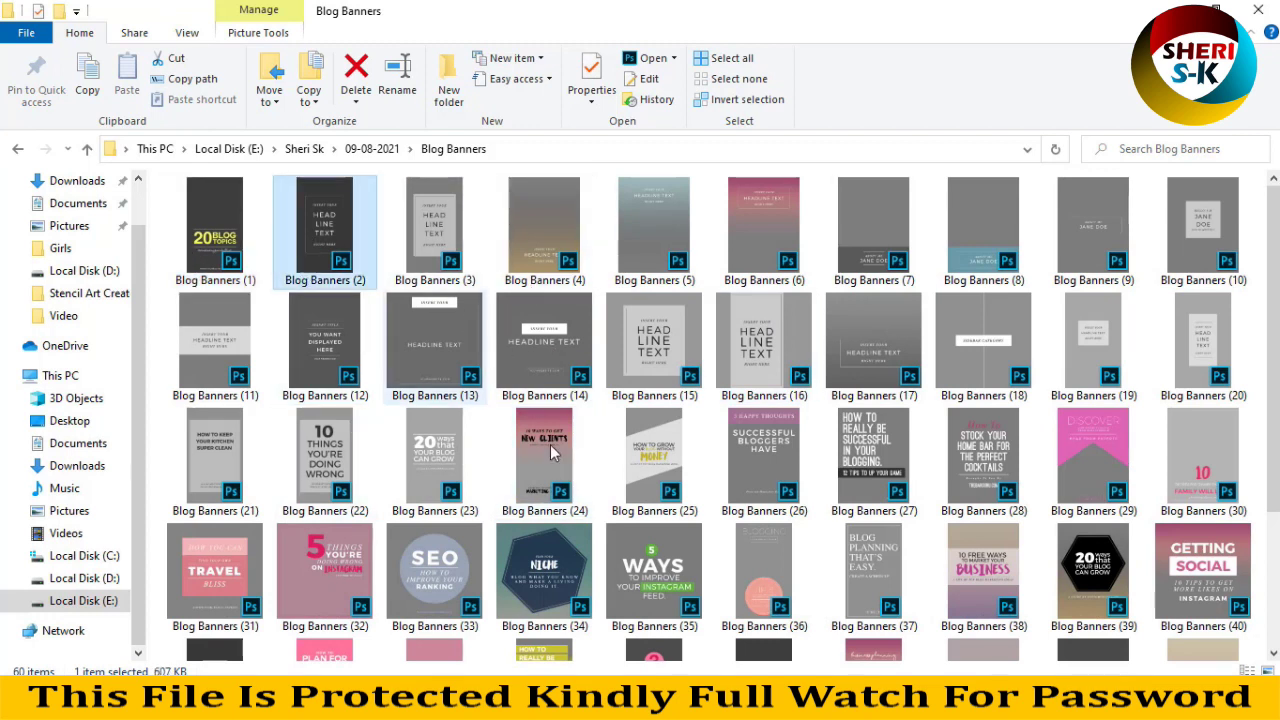
click(434, 570)
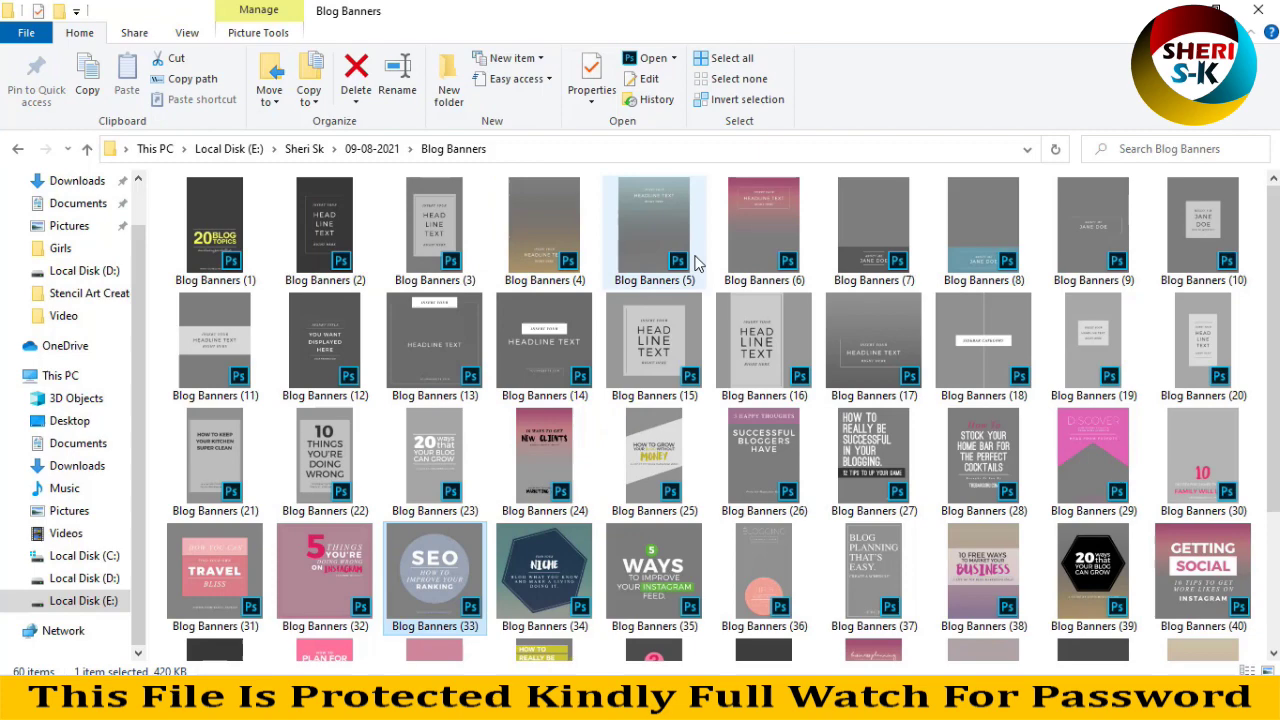
drag(625, 211, 439, 99)
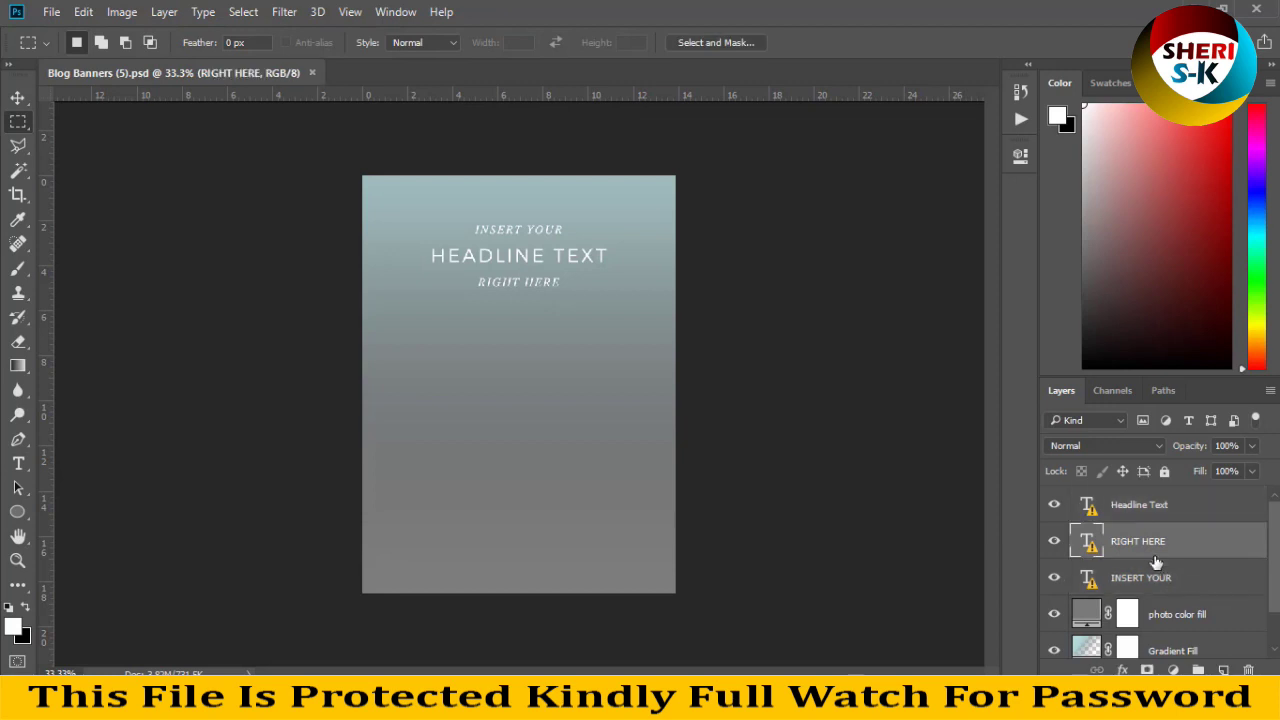
- Check the INSERT YOUR and RIGHT HERE text layers, then bring up File > Open
click(1158, 565)
click(1156, 535)
scroll(1162, 575, down, 1)
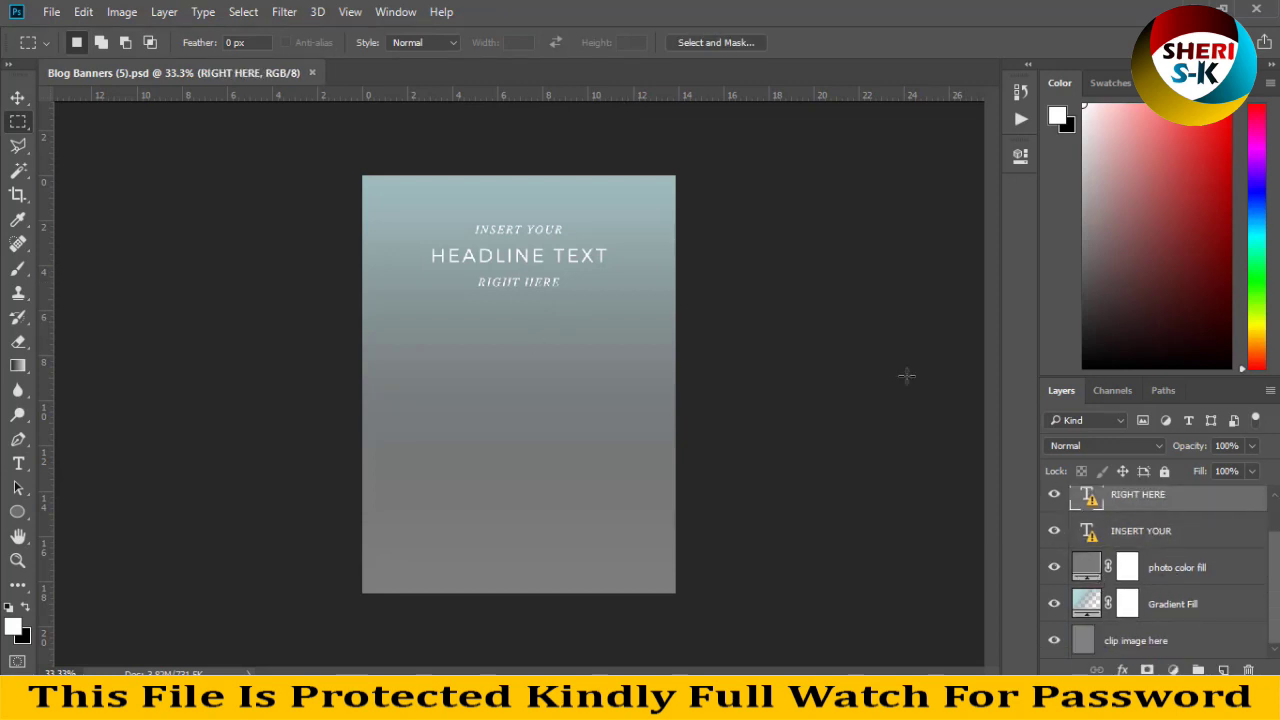
click(51, 12)
click(57, 49)
- Scroll through the Girls folder and open girl-sweater-light-rays-mood-hd-wallpaper
scroll(397, 305, down, 1)
click(397, 305)
scroll(400, 295, down, 10)
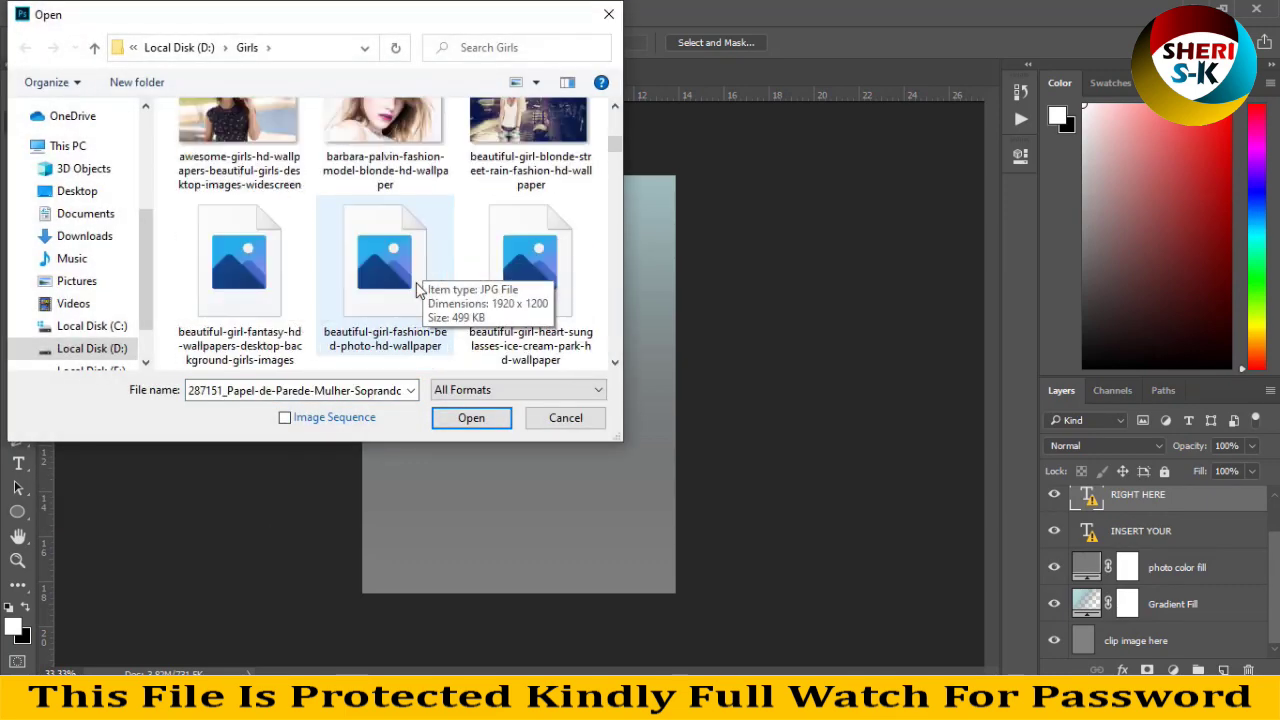
scroll(408, 285, down, 3)
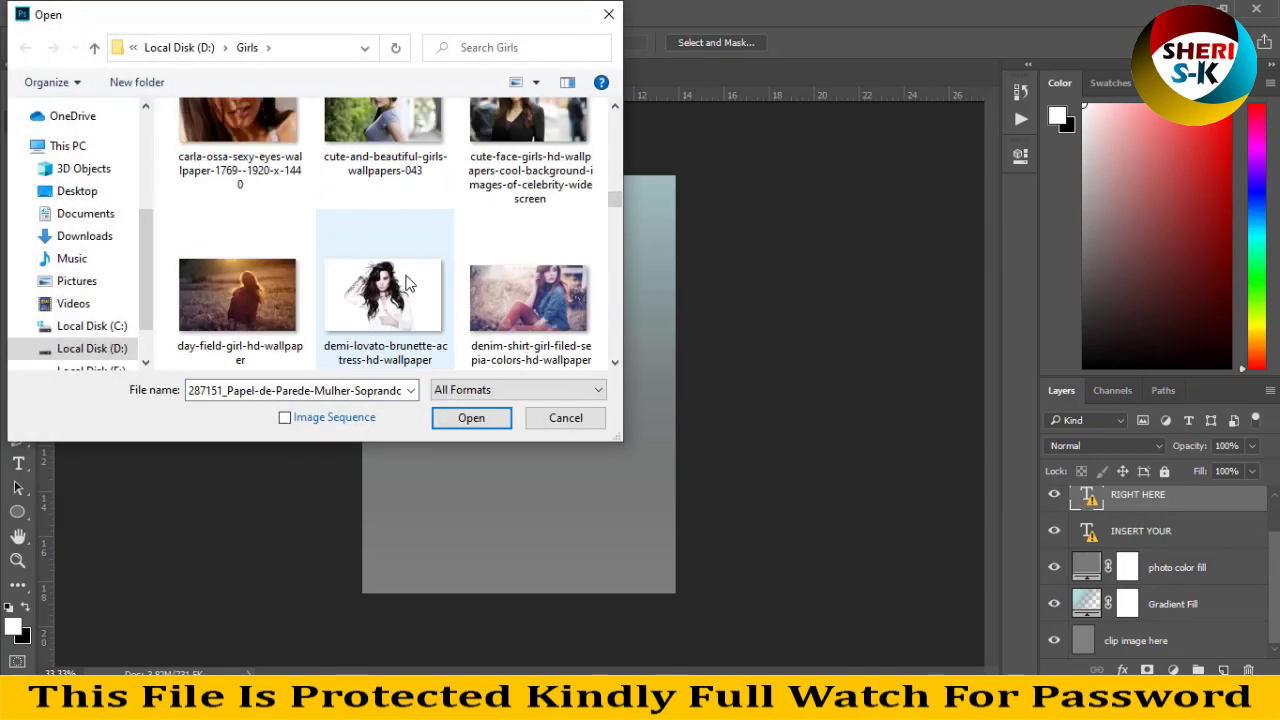
scroll(400, 285, down, 3)
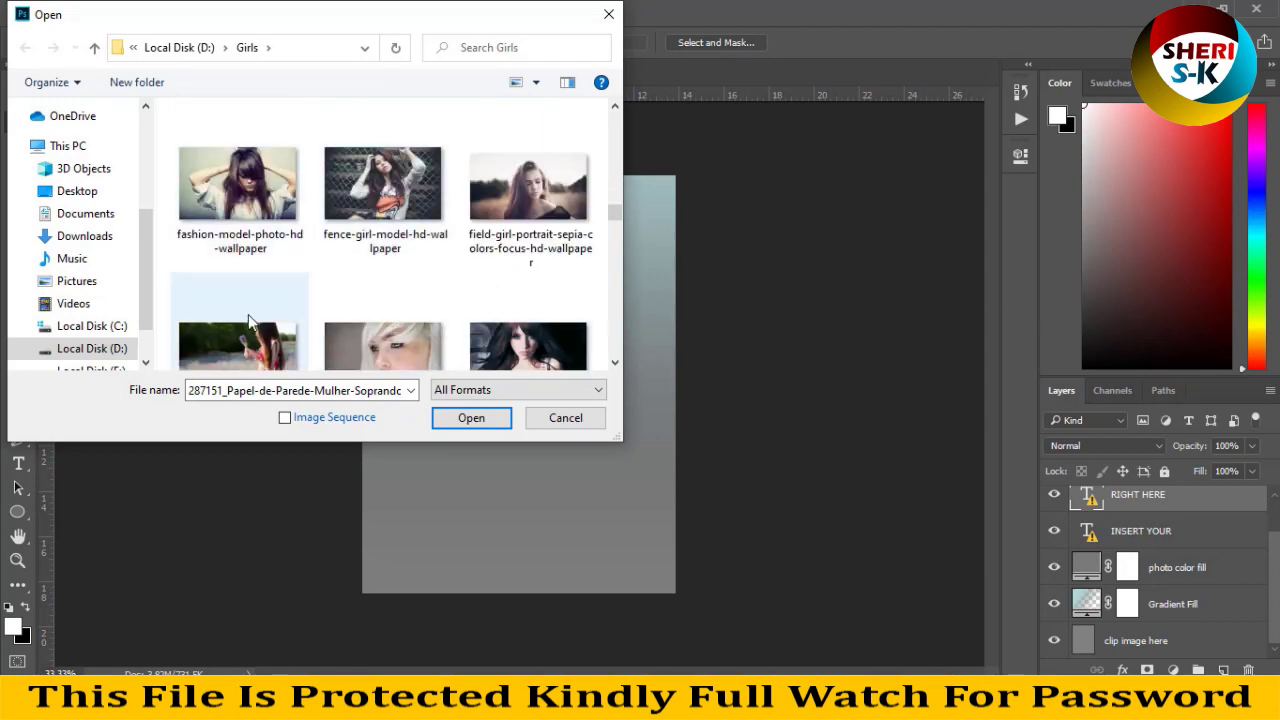
scroll(300, 285, down, 2)
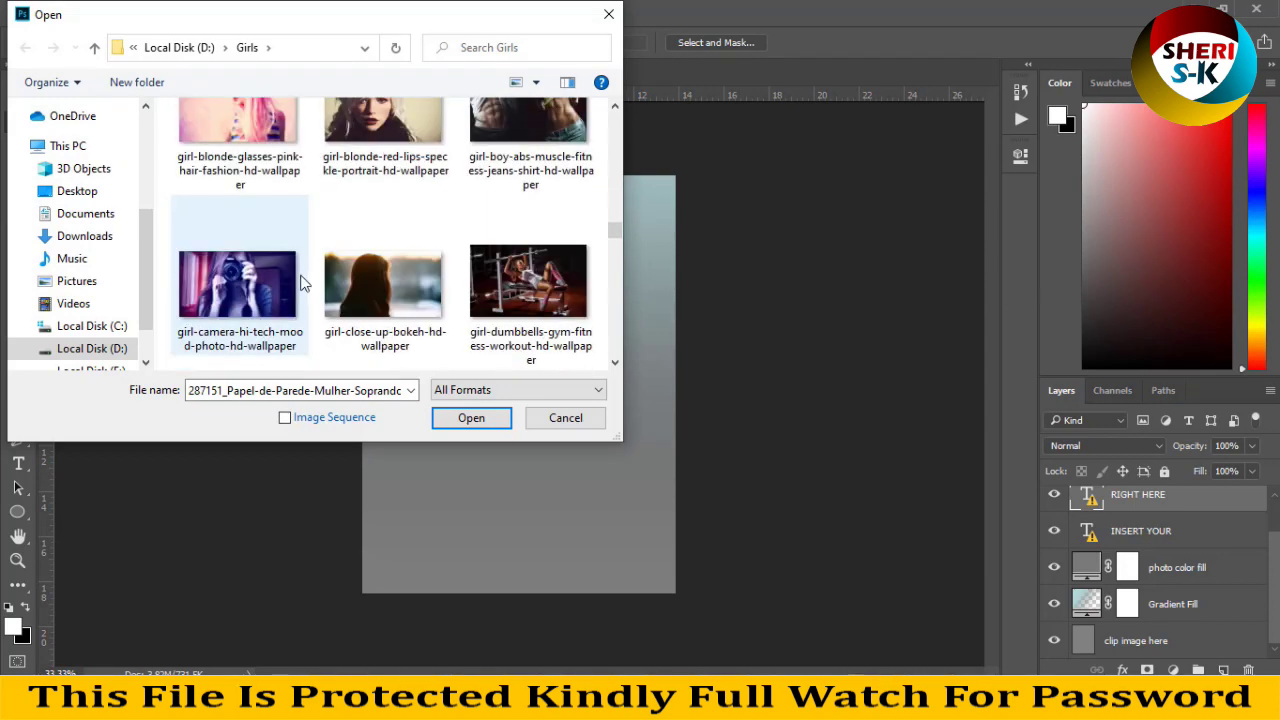
scroll(352, 286, down, 6)
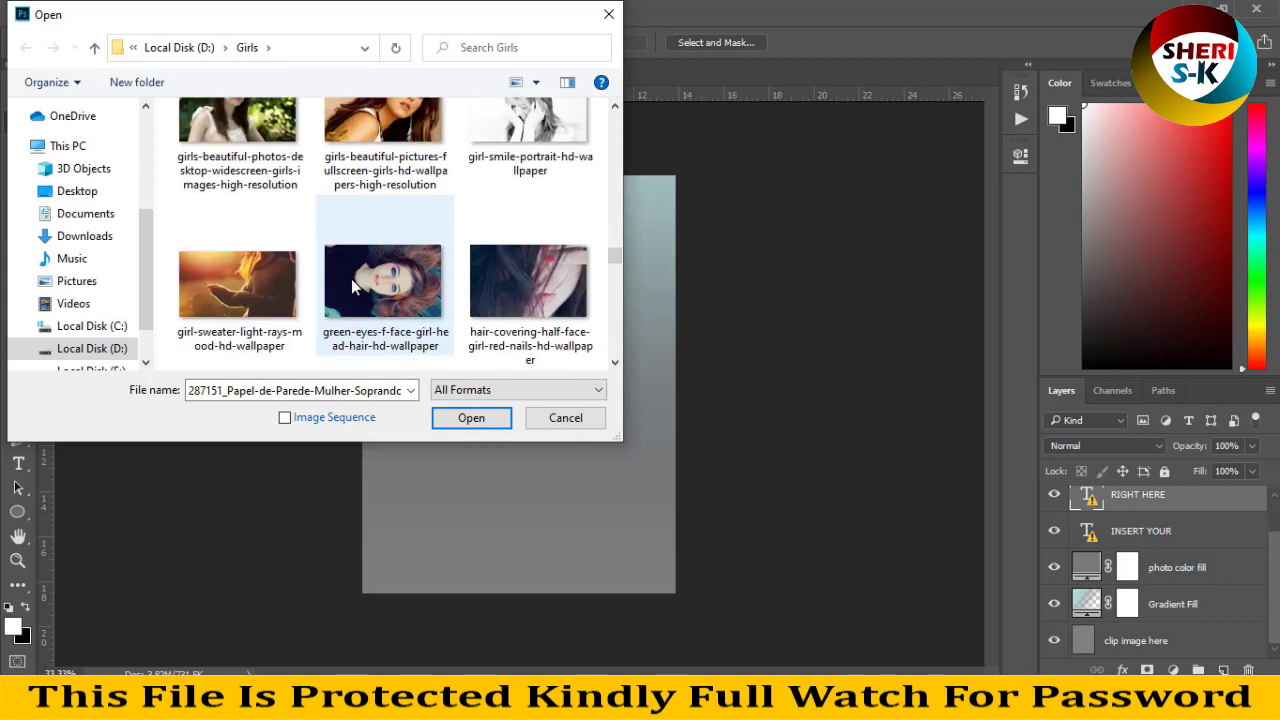
scroll(347, 278, down, 2)
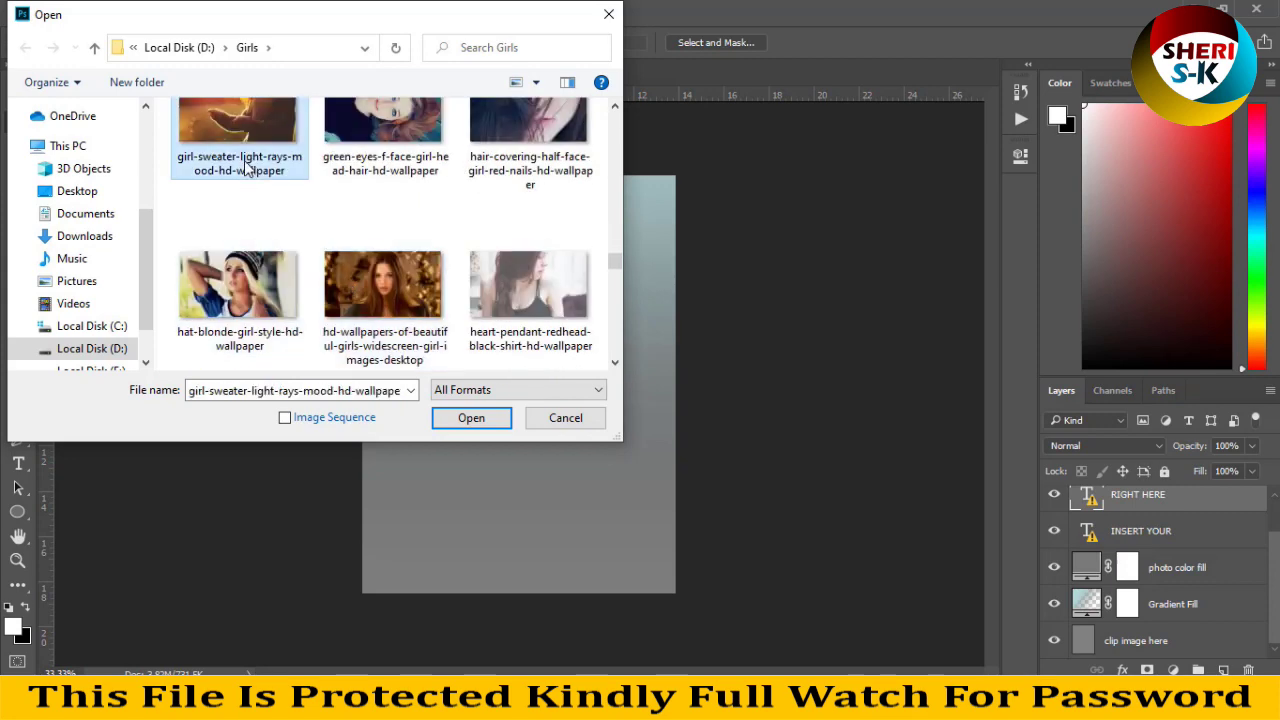
double_click(251, 166)
- Drag the sweater photo onto the banner as Layer 1 and scale it to 127%
key(v)
drag(490, 72, 765, 228)
drag(659, 362, 452, 368)
drag(861, 228, 1168, 571)
drag(570, 412, 355, 342)
drag(665, 510, 808, 634)
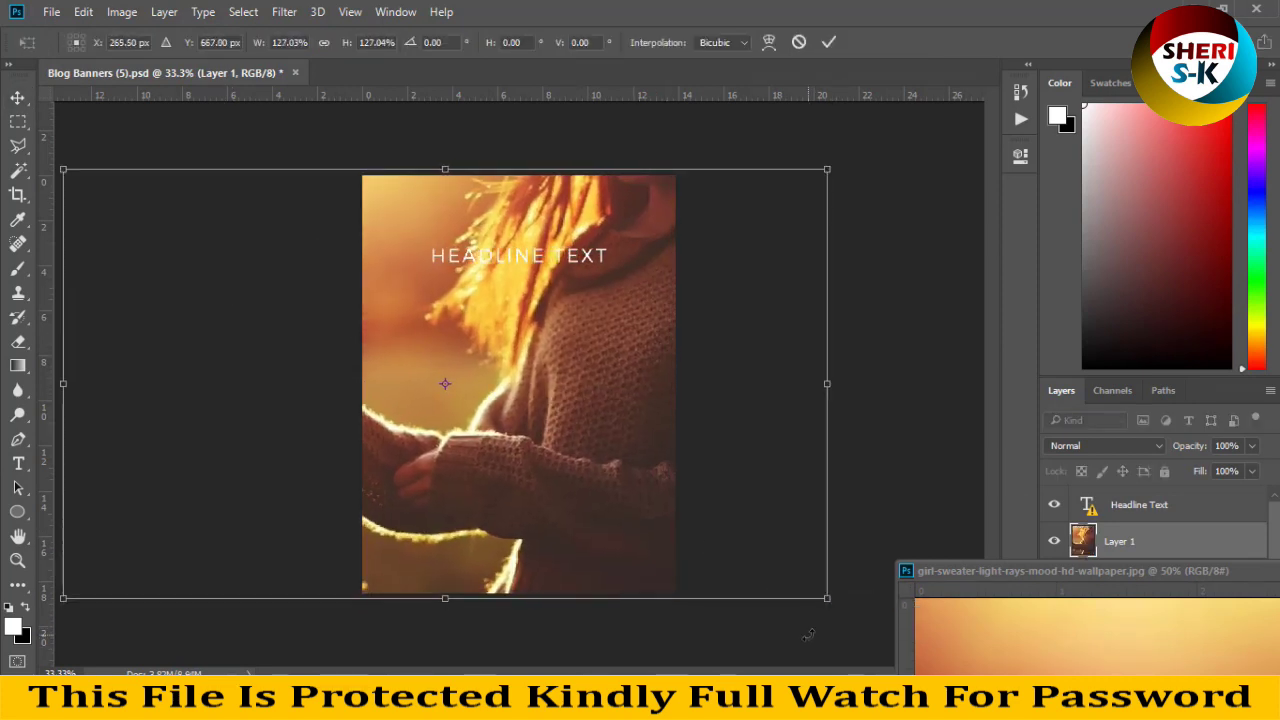
key(Return)
- Move Layer 1 beneath the text layers and nudge the photo slightly right
drag(1130, 571, 750, 554)
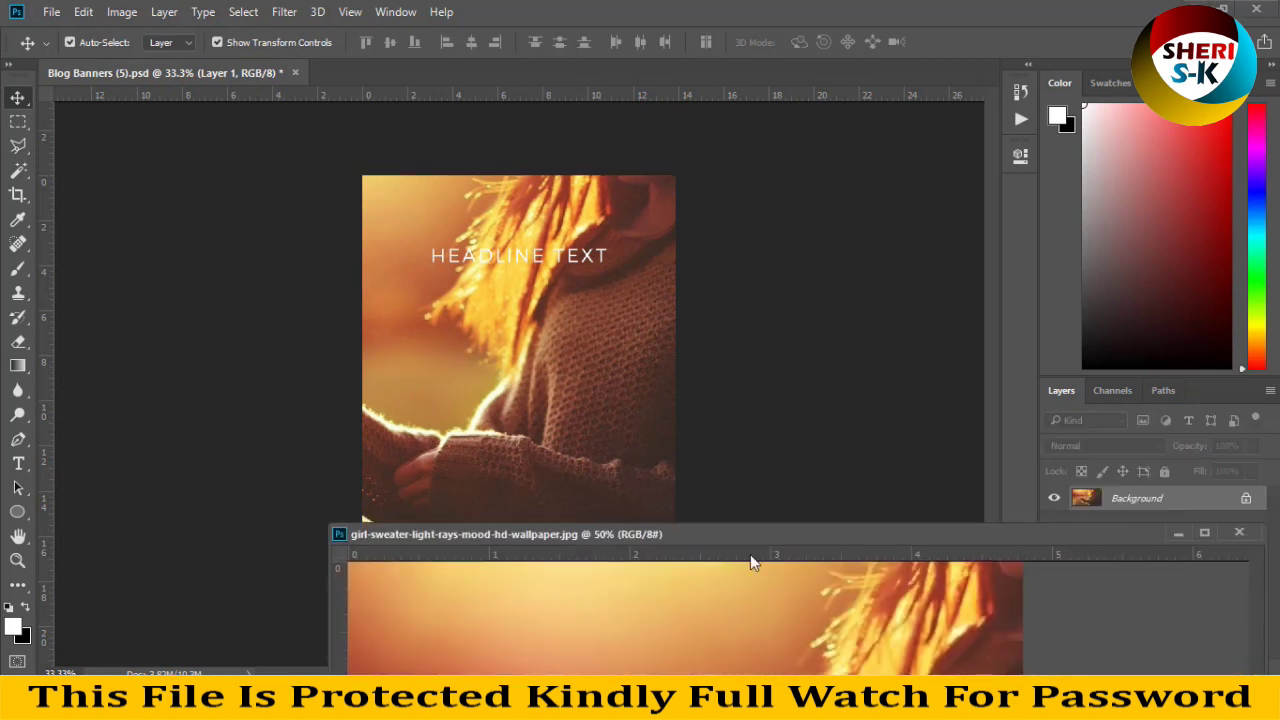
click(1165, 534)
drag(1122, 553, 1125, 630)
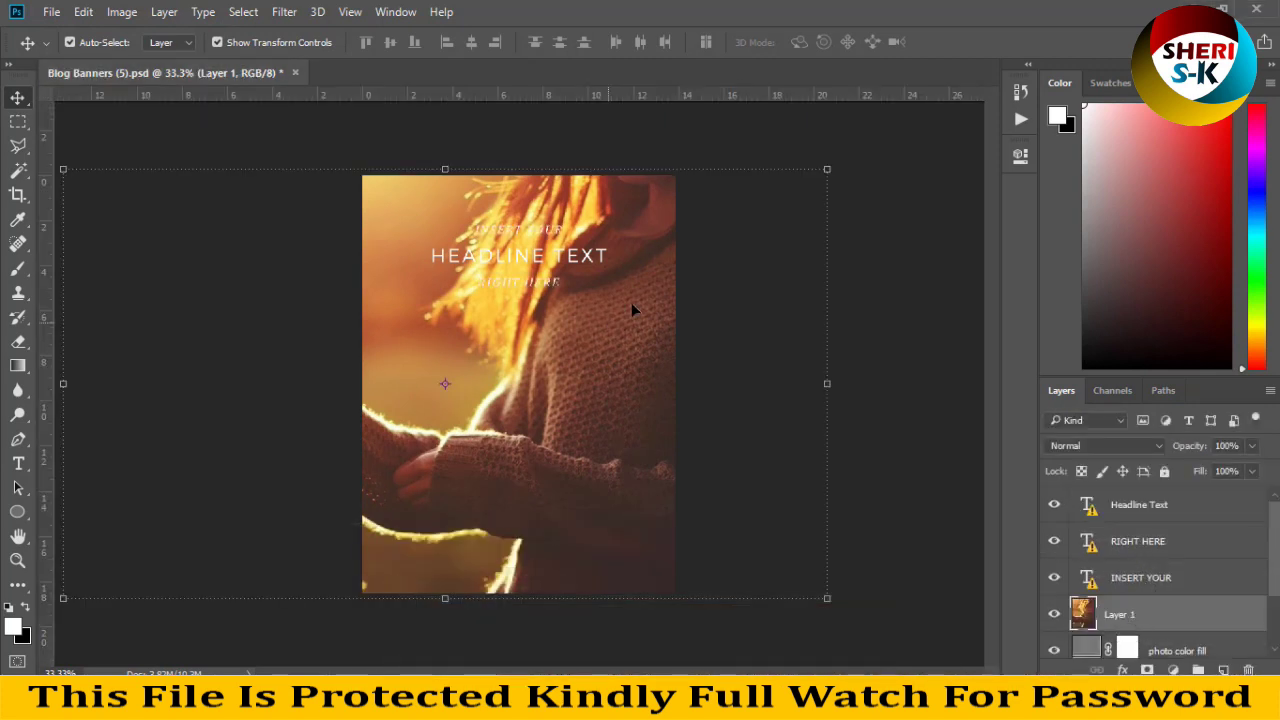
mouse_move(590, 286)
mouse_down()
mouse_move(597, 337)
mouse_move(597, 287)
mouse_up()
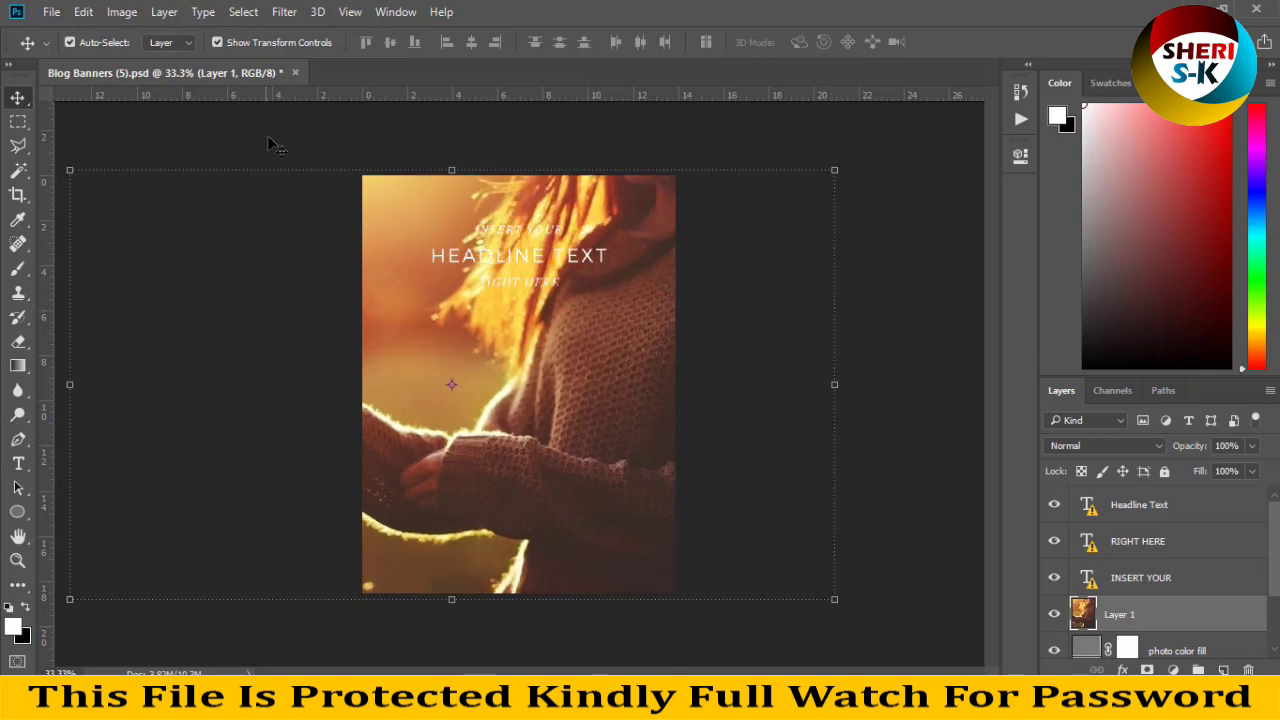
- Close the Blog Banners (5) document without saving
click(292, 78)
click(646, 280)
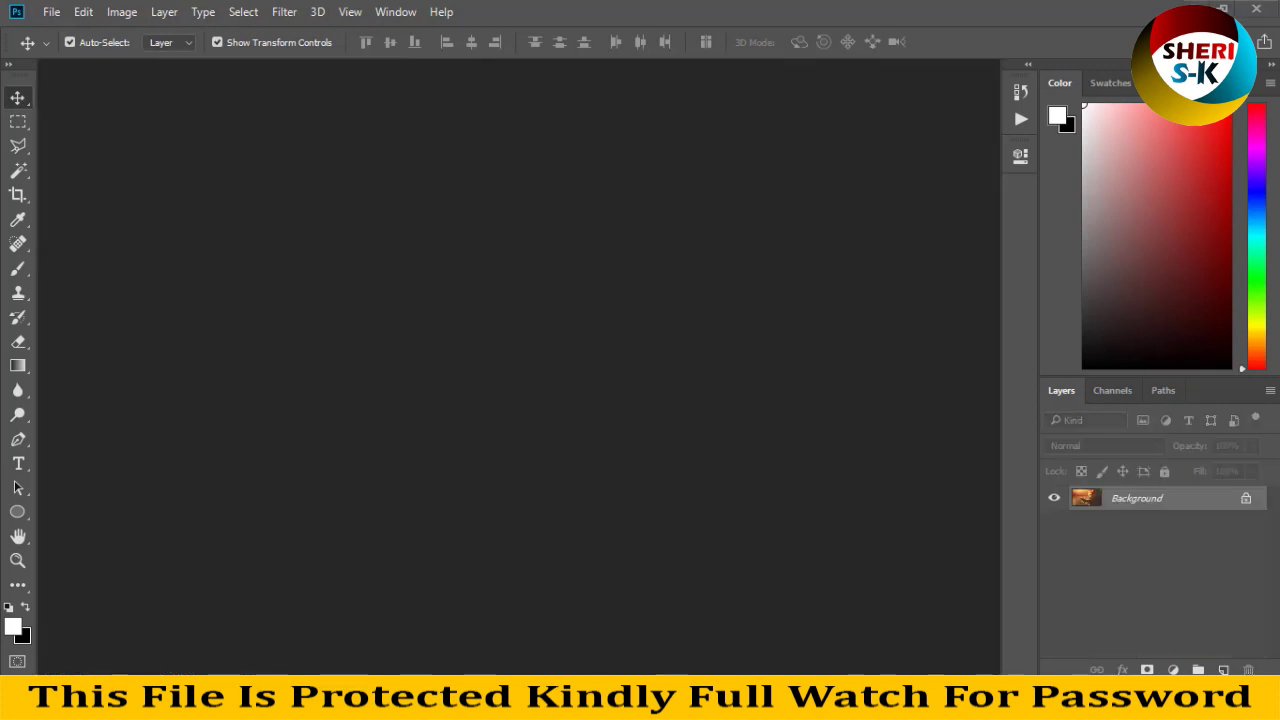
mouse_move(620, 566)
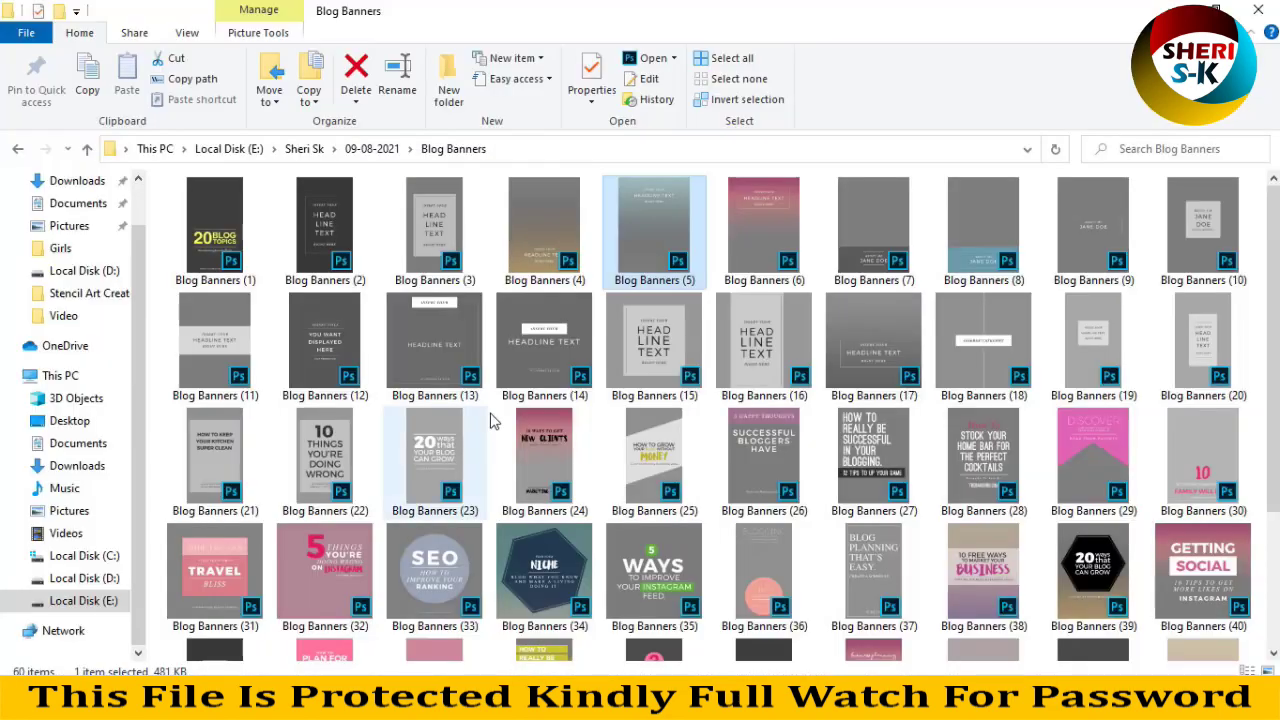
- Select Blog Banners (29) in the folder and drag it into Photoshop
scroll(380, 449, down, 2)
click(545, 385)
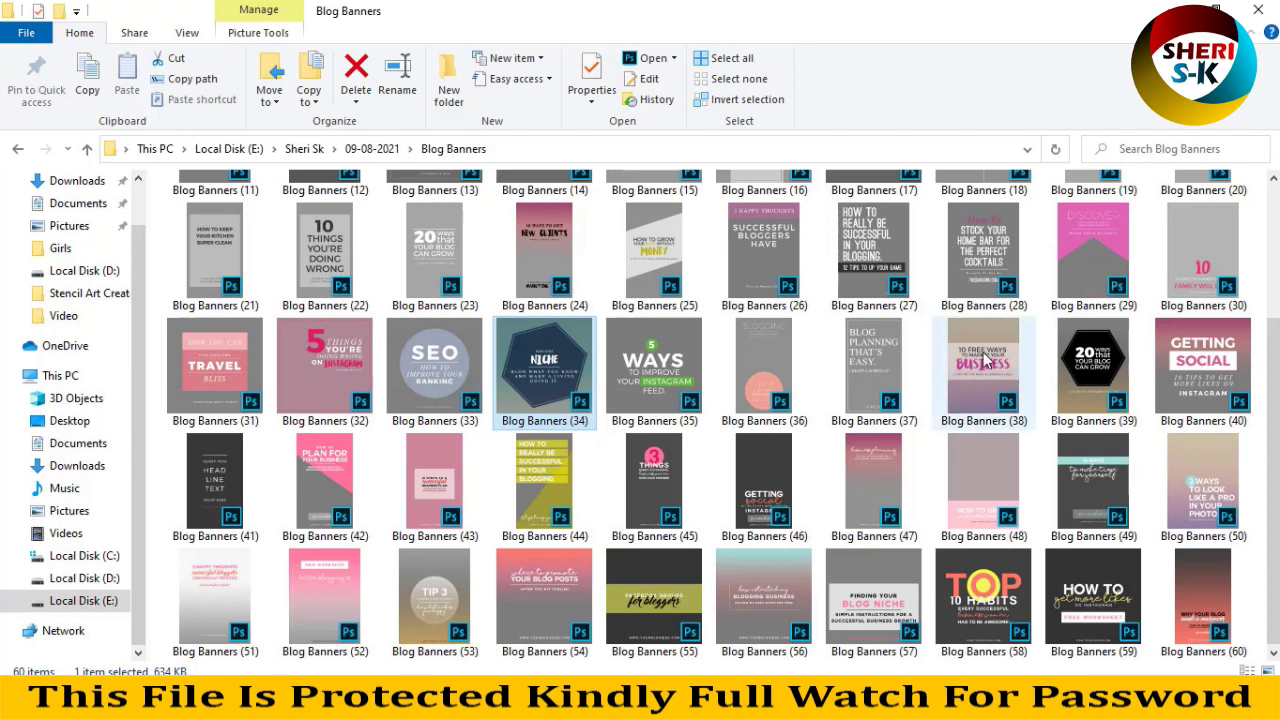
click(1080, 240)
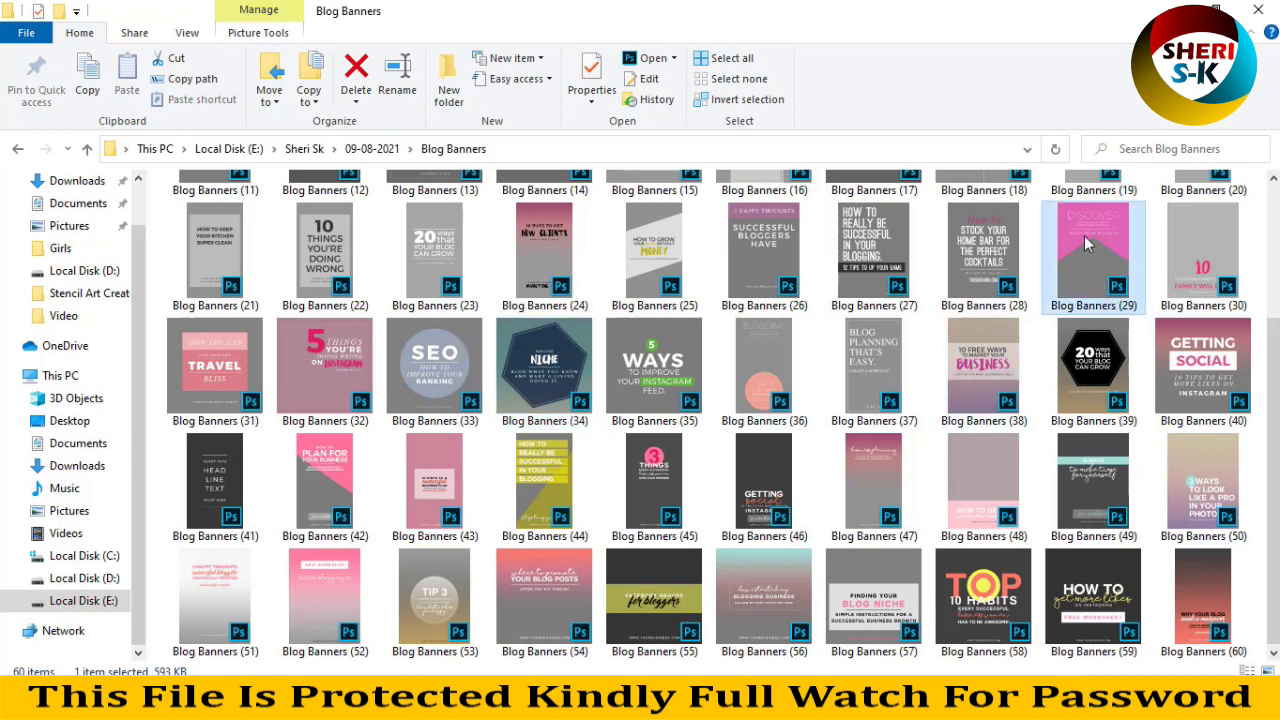
drag(1022, 285, 523, 177)
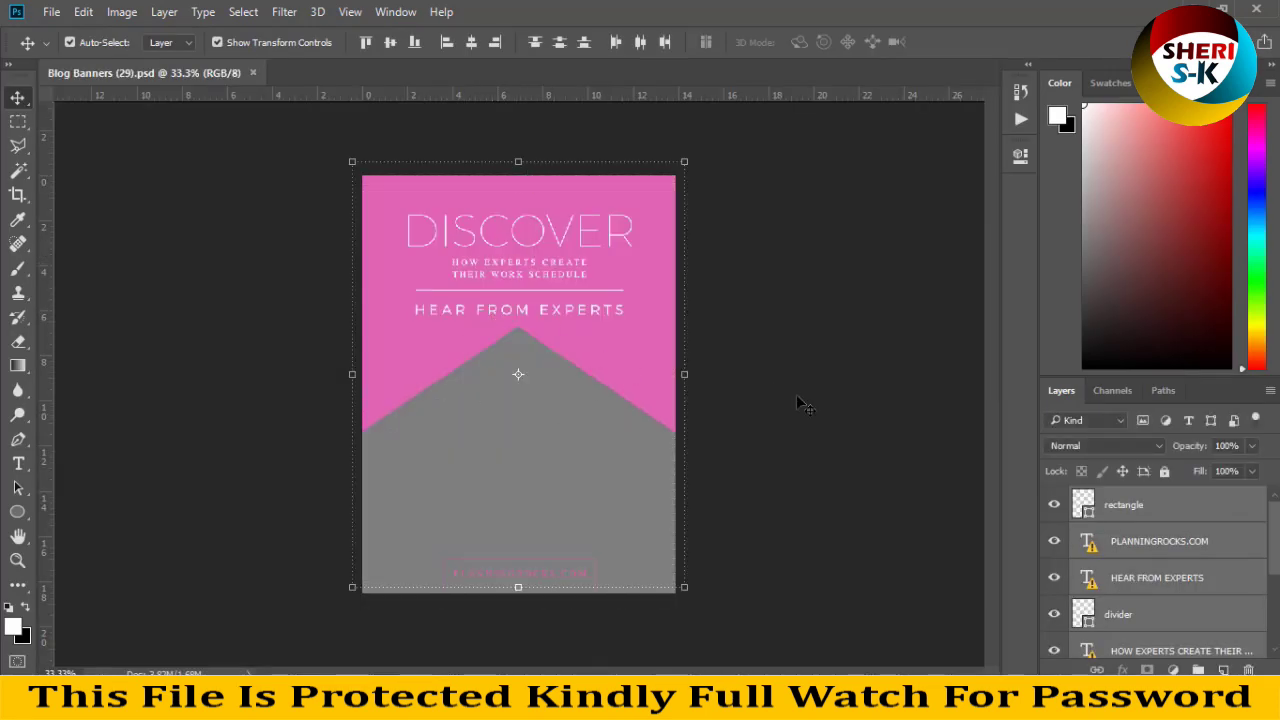
- Select the banner's layers and free-transform the pink top shape, committing the change
click(1122, 512)
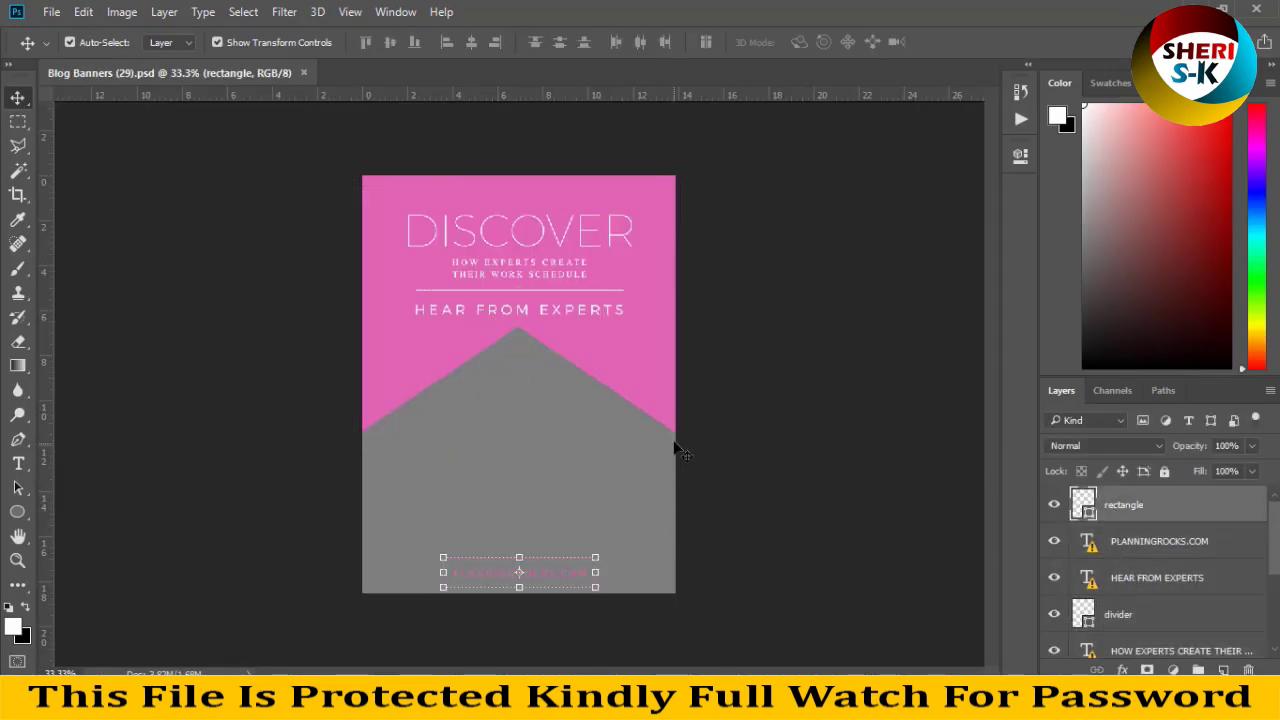
click(528, 403)
click(640, 347)
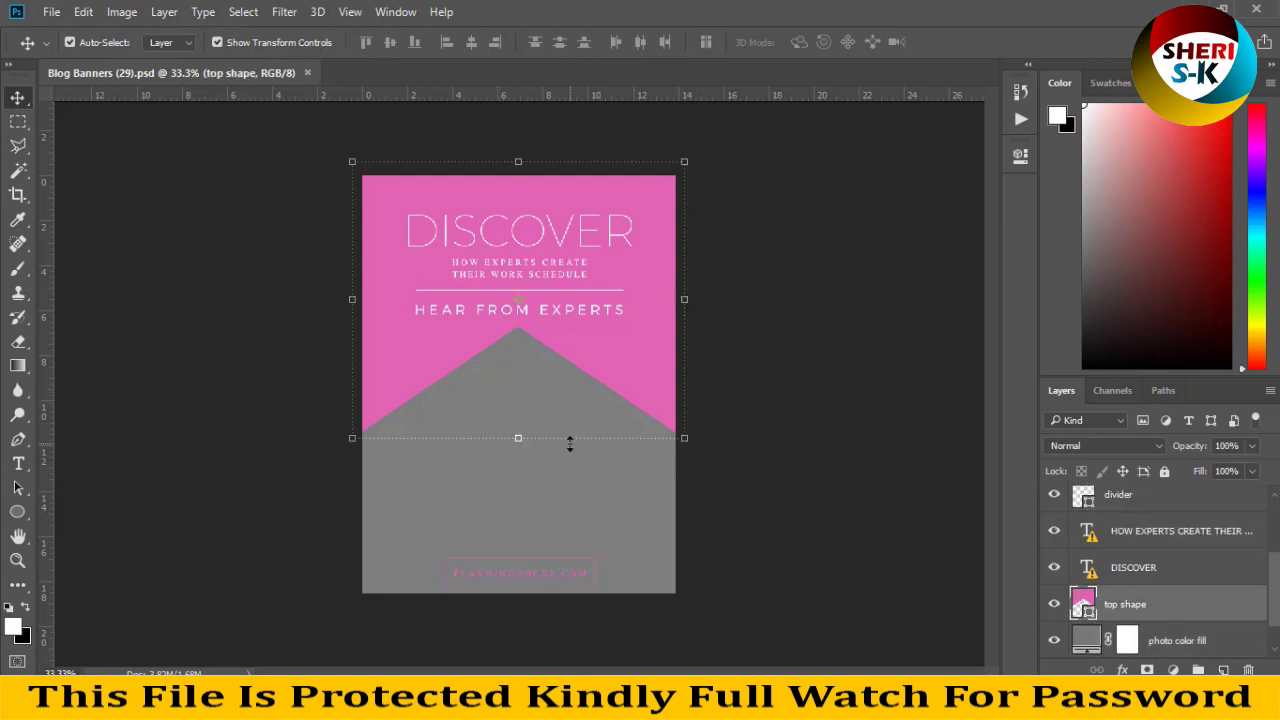
click(570, 440)
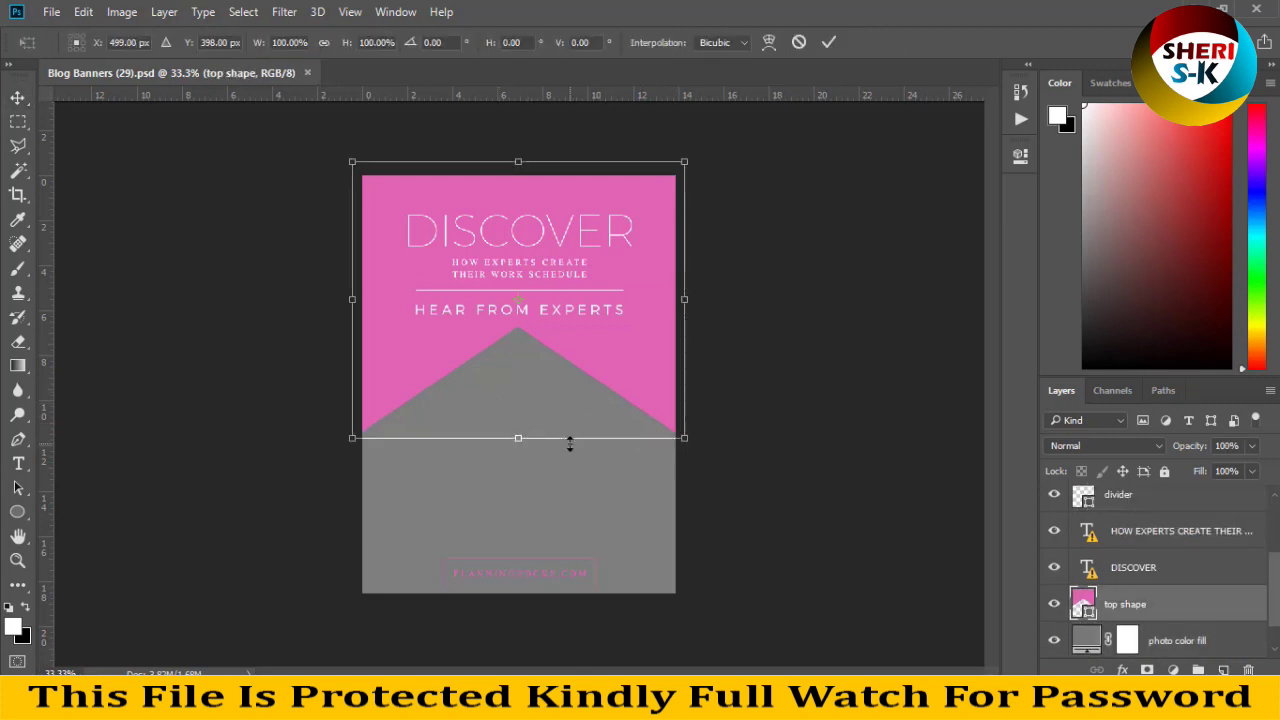
key(Return)
click(597, 543)
- Open asian-girl-smile-camera-mood-hd-wallpaper.jpg via File > Open
click(40, 14)
click(60, 48)
click(405, 327)
scroll(404, 322, down, 3)
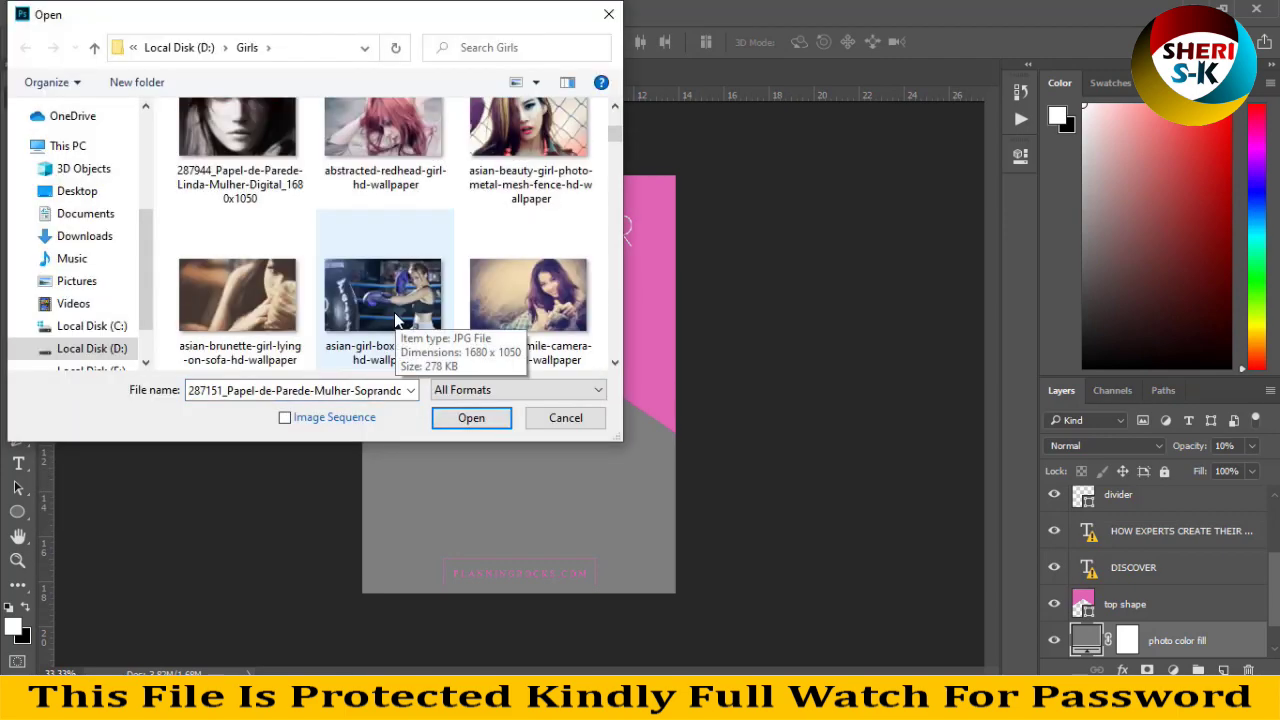
double_click(522, 295)
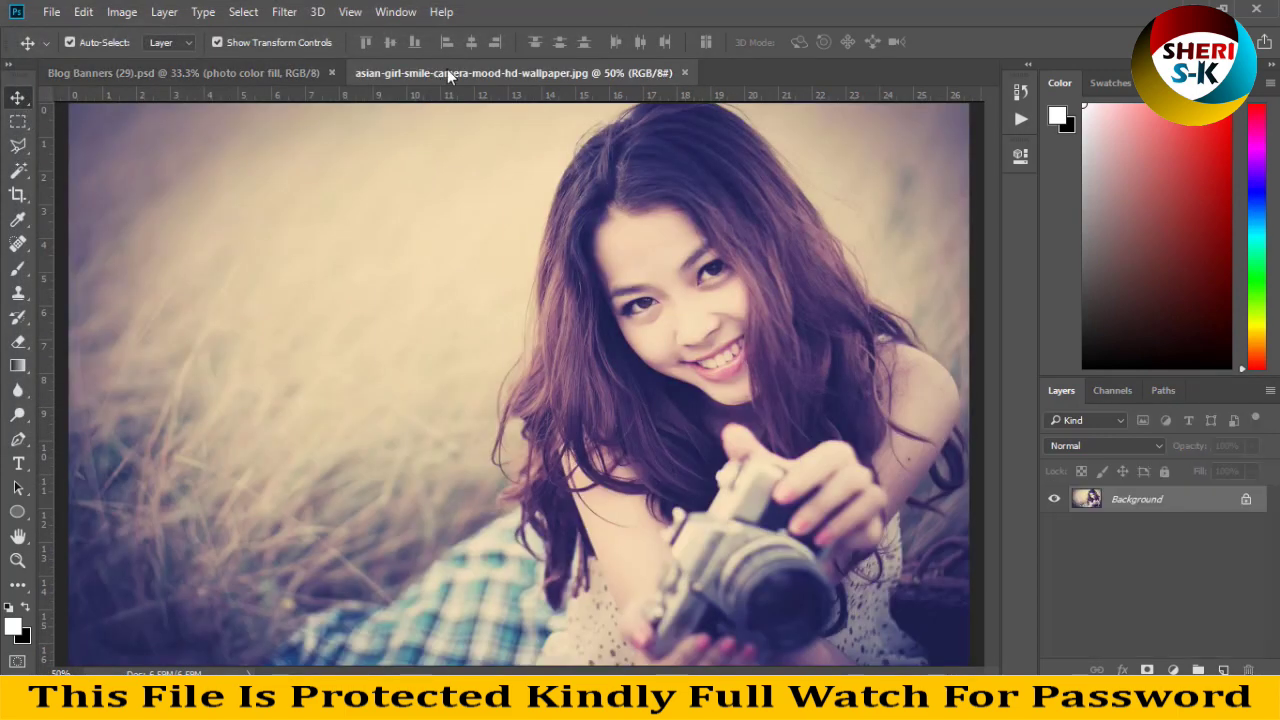
- Copy the smiling woman photo into Blog Banners (29), close its window, scale to ~85%, reposition
drag(447, 69, 620, 260)
drag(797, 506, 480, 470)
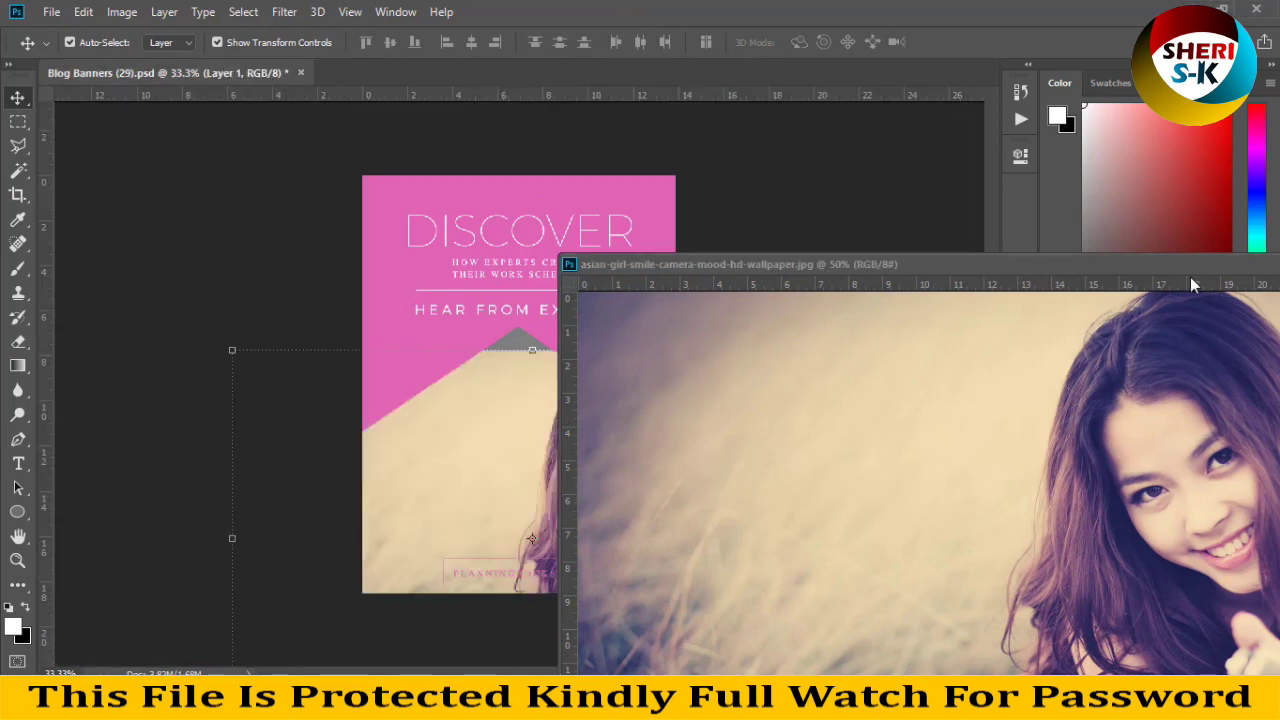
drag(1238, 258, 810, 271)
click(866, 271)
drag(533, 487, 435, 410)
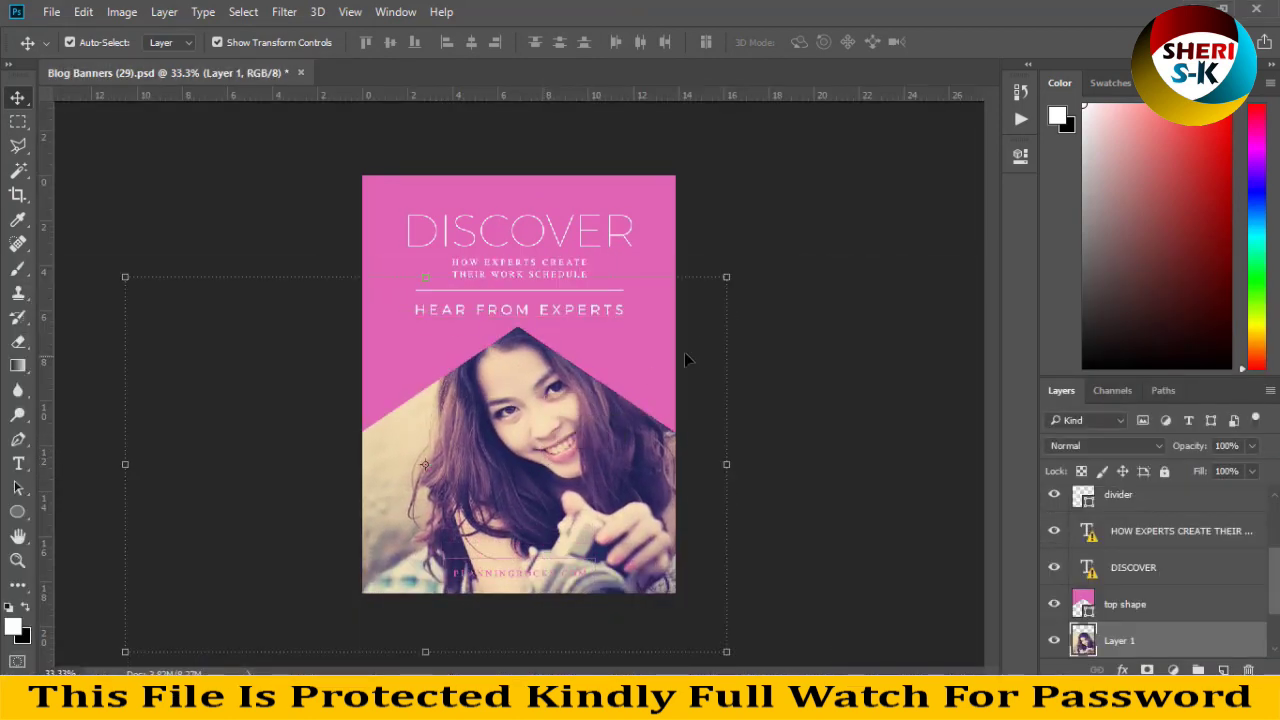
drag(724, 278, 634, 334)
drag(539, 439, 590, 428)
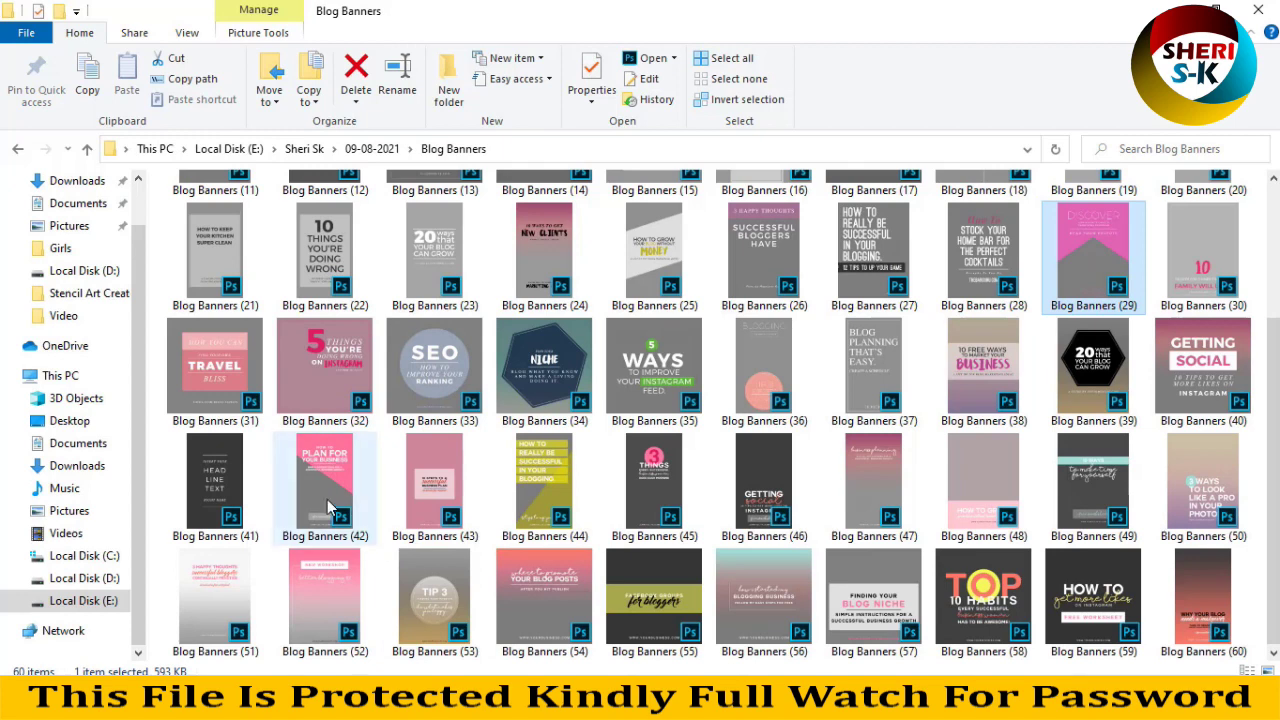
- Select Blog Banners (42) and view its context menu without choosing anything
click(325, 470)
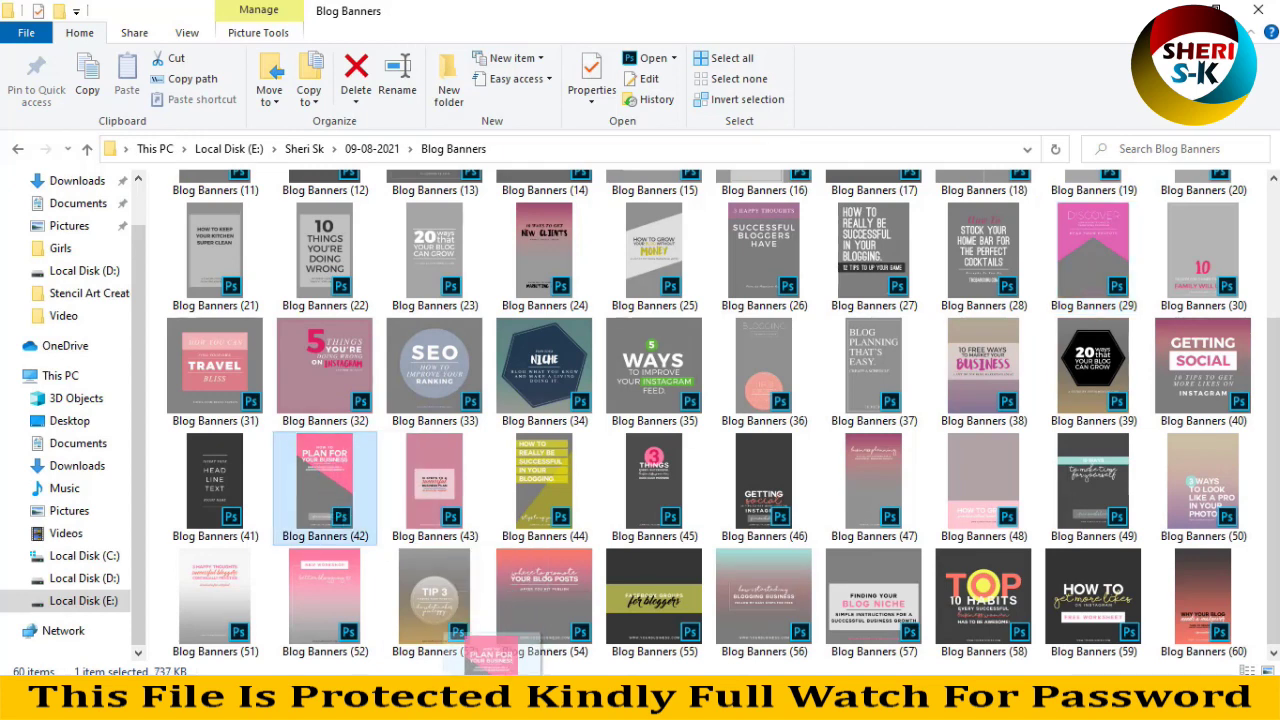
right_click(336, 466)
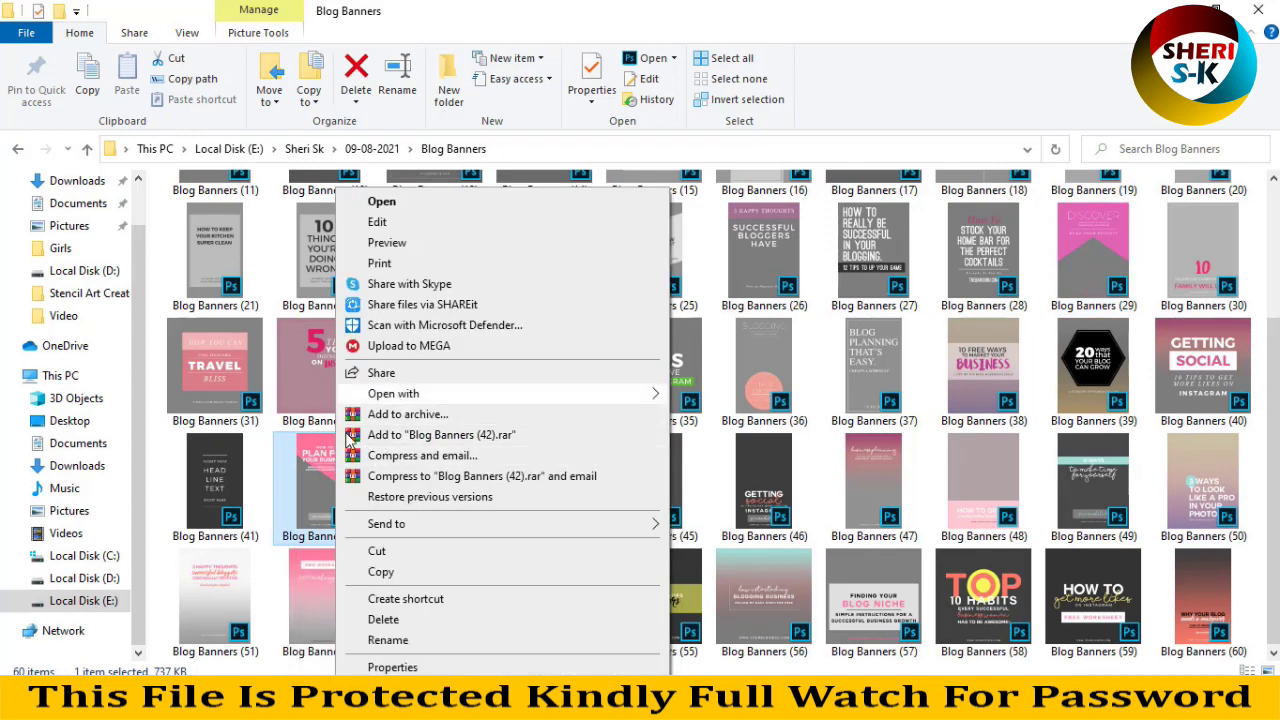
click(320, 485)
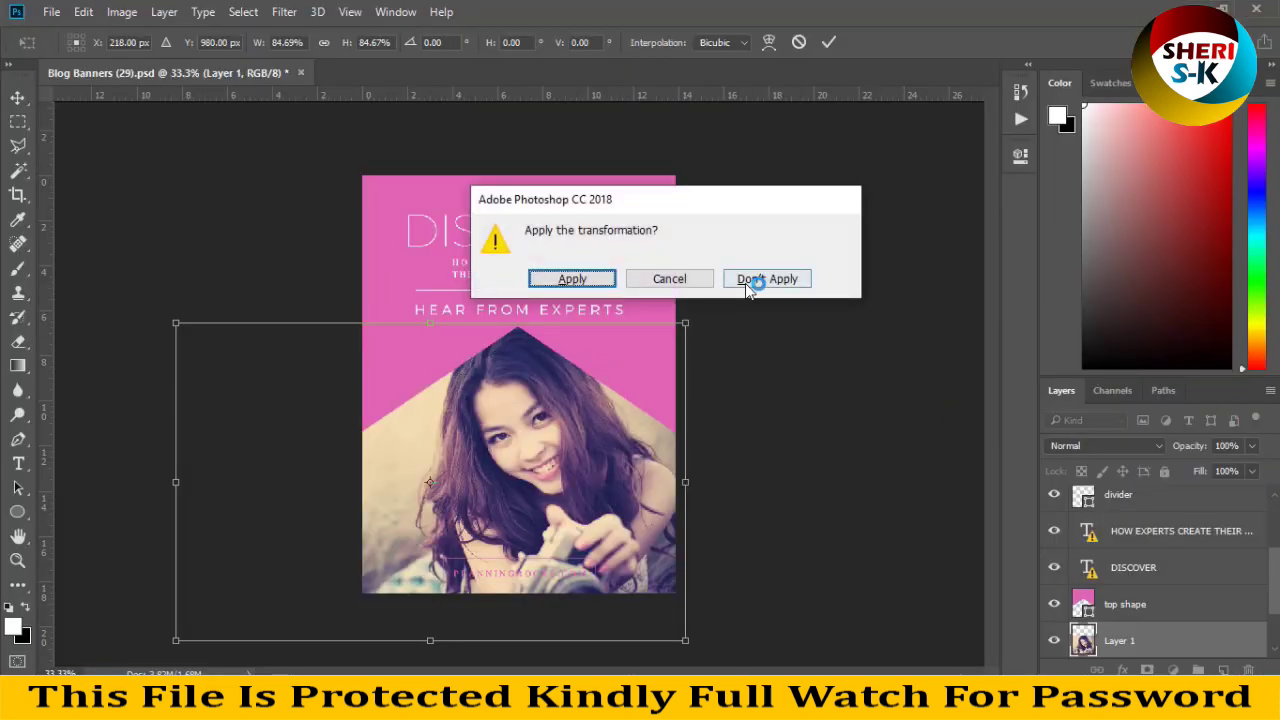
- Resolve the pending transform prompt and open the purple-jacket woman photo
click(573, 279)
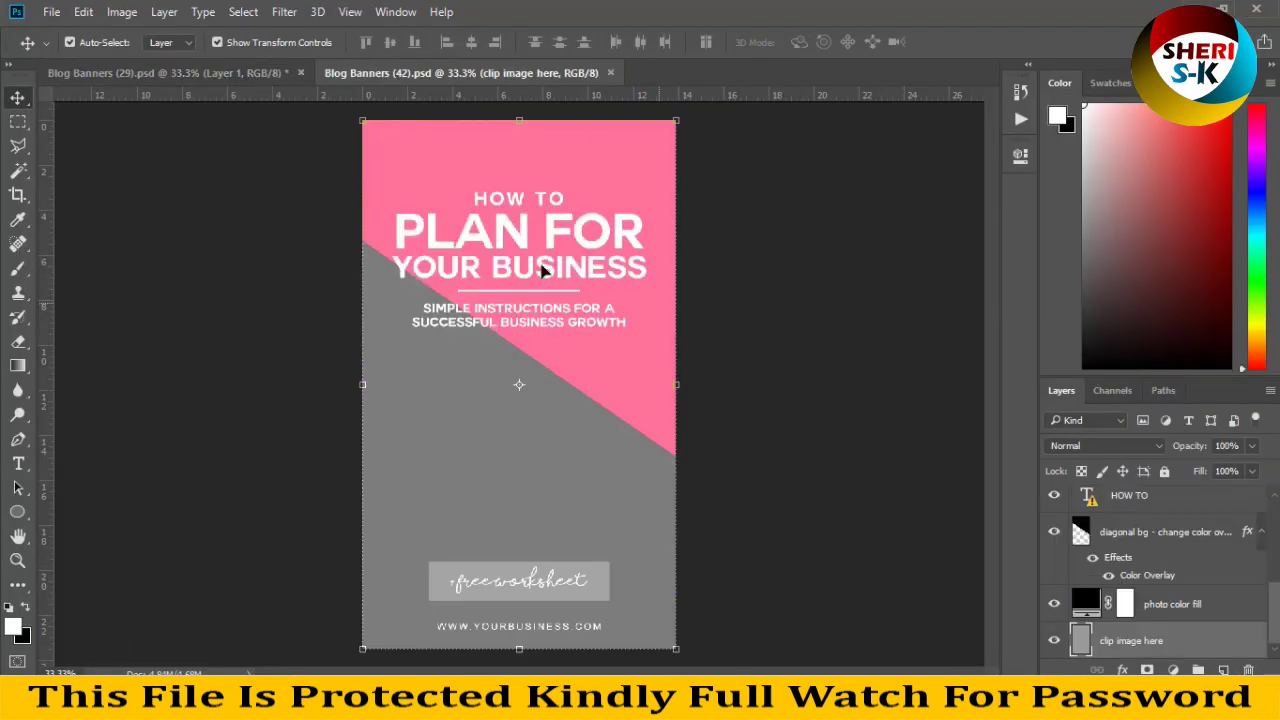
click(561, 470)
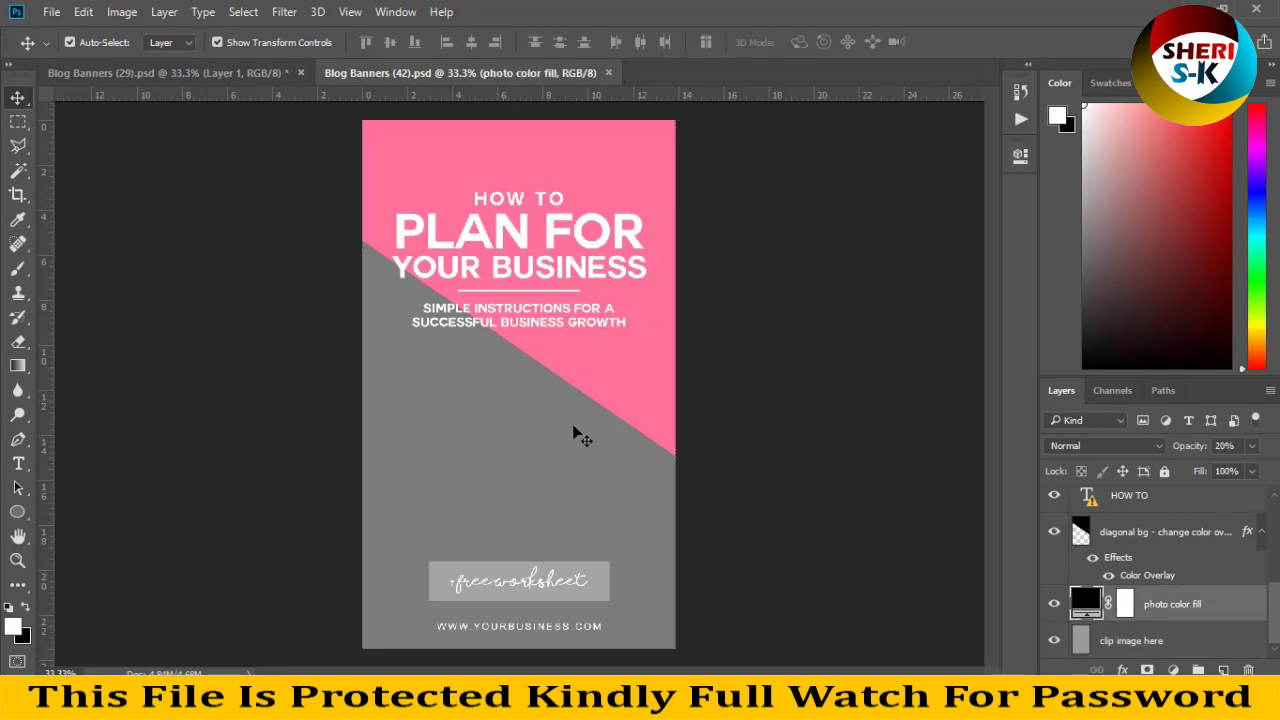
click(51, 12)
click(60, 48)
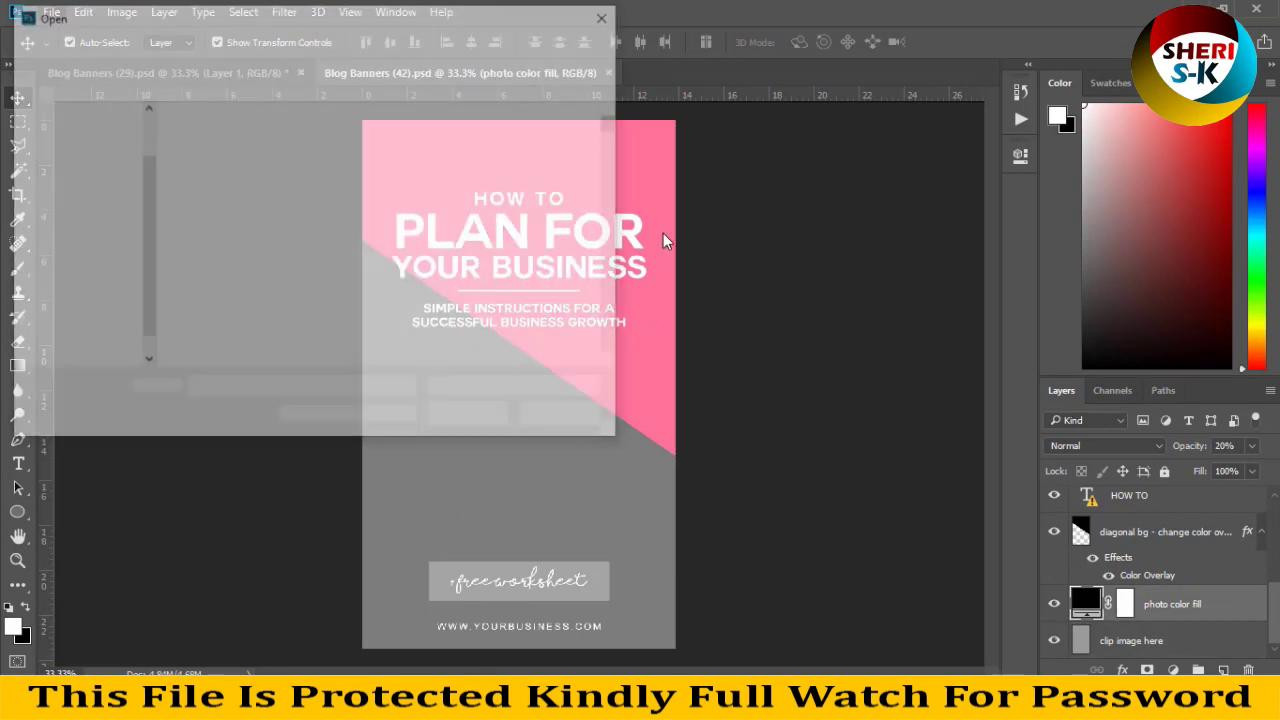
drag(614, 127, 614, 268)
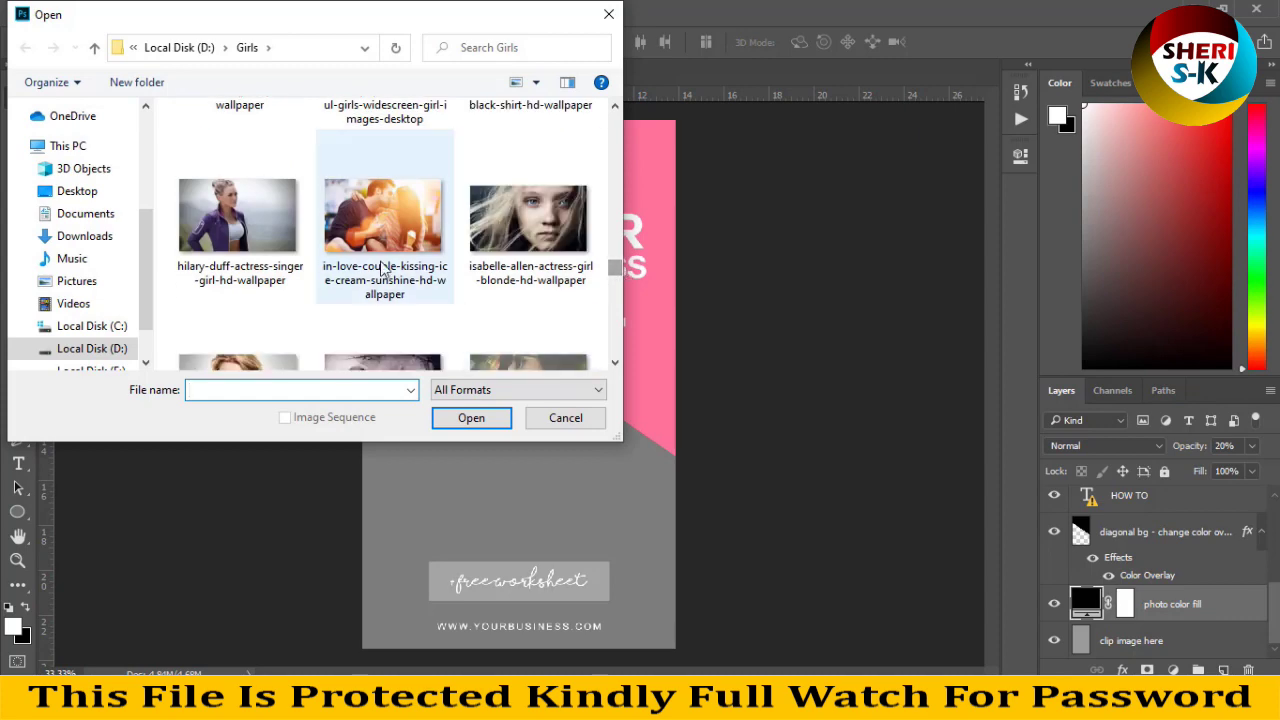
double_click(262, 226)
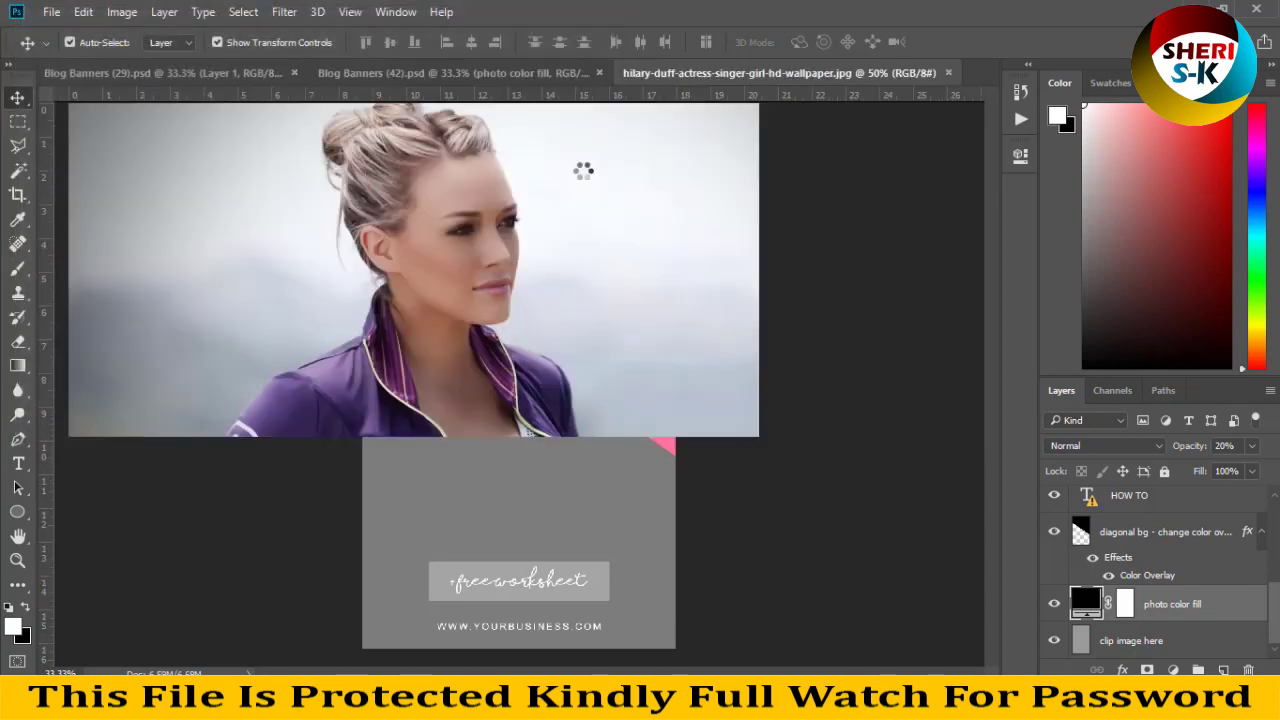
- Copy the jacket photo into Blog Banners (42), enlarge it to about 110%, close its window
drag(759, 97, 873, 166)
drag(966, 429, 364, 346)
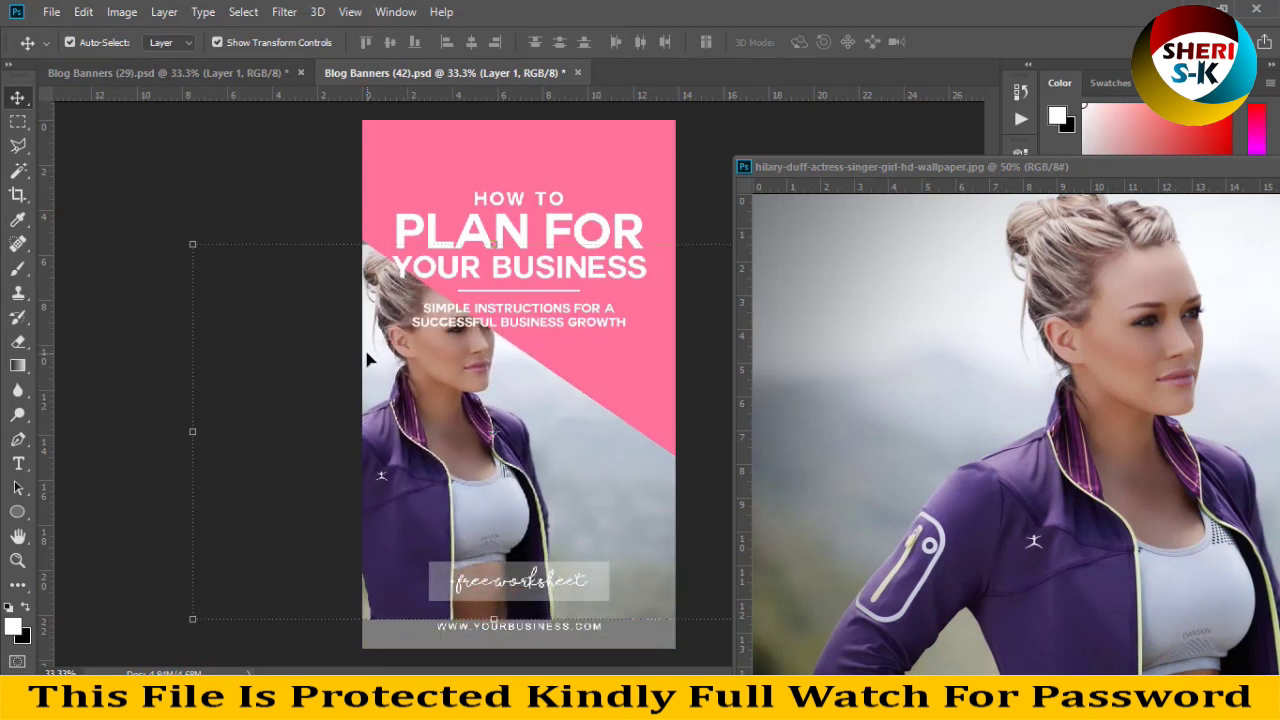
drag(506, 414, 527, 459)
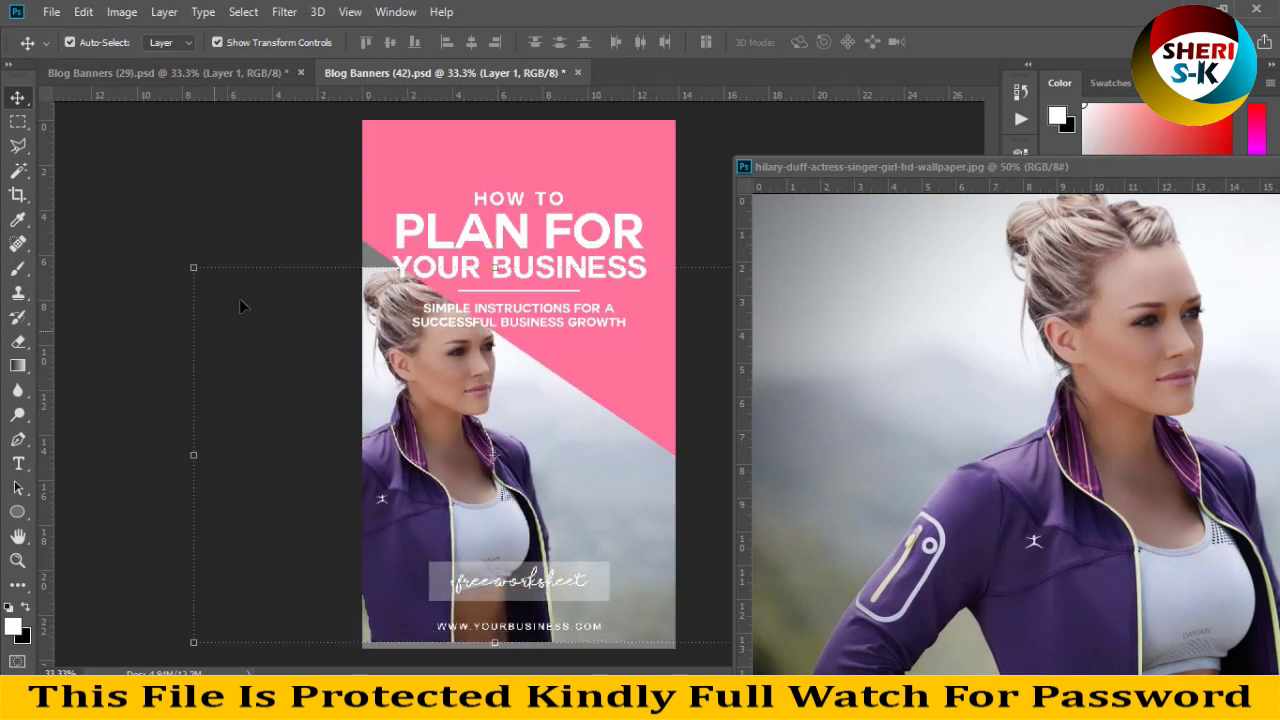
drag(213, 260, 154, 219)
mouse_move(476, 390)
mouse_down()
mouse_move(484, 407)
mouse_move(494, 392)
mouse_up()
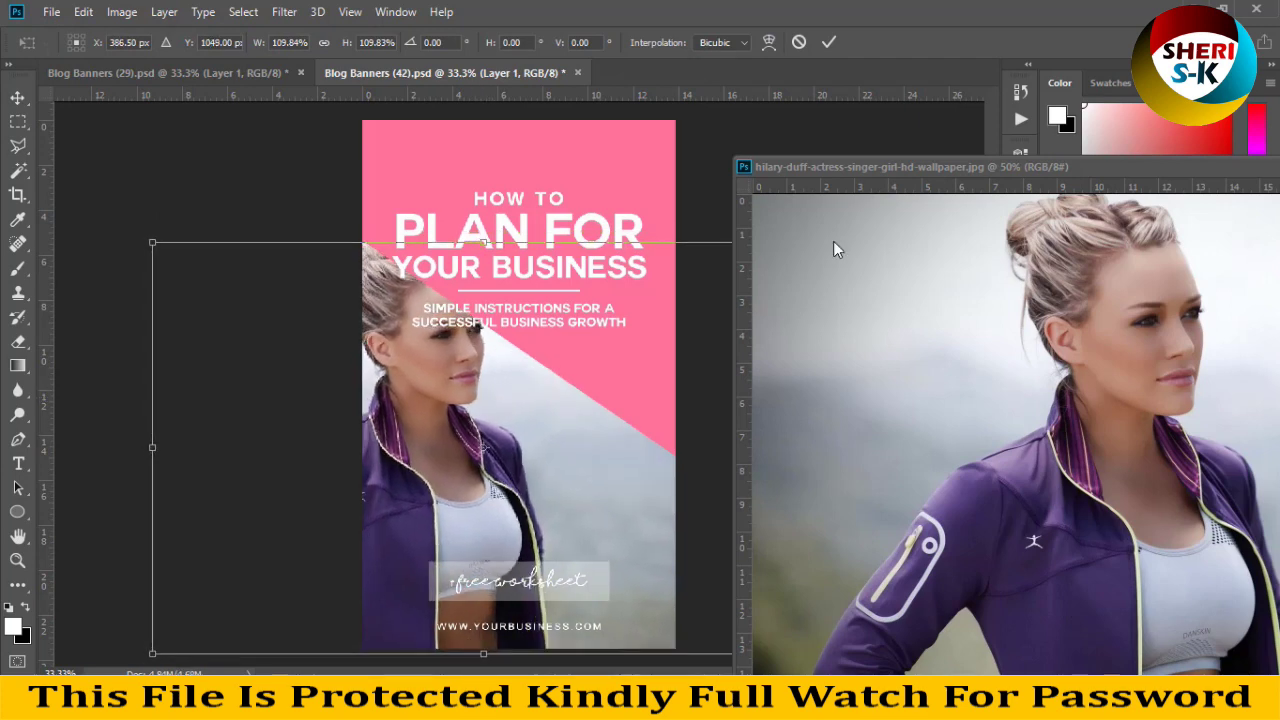
key(Return)
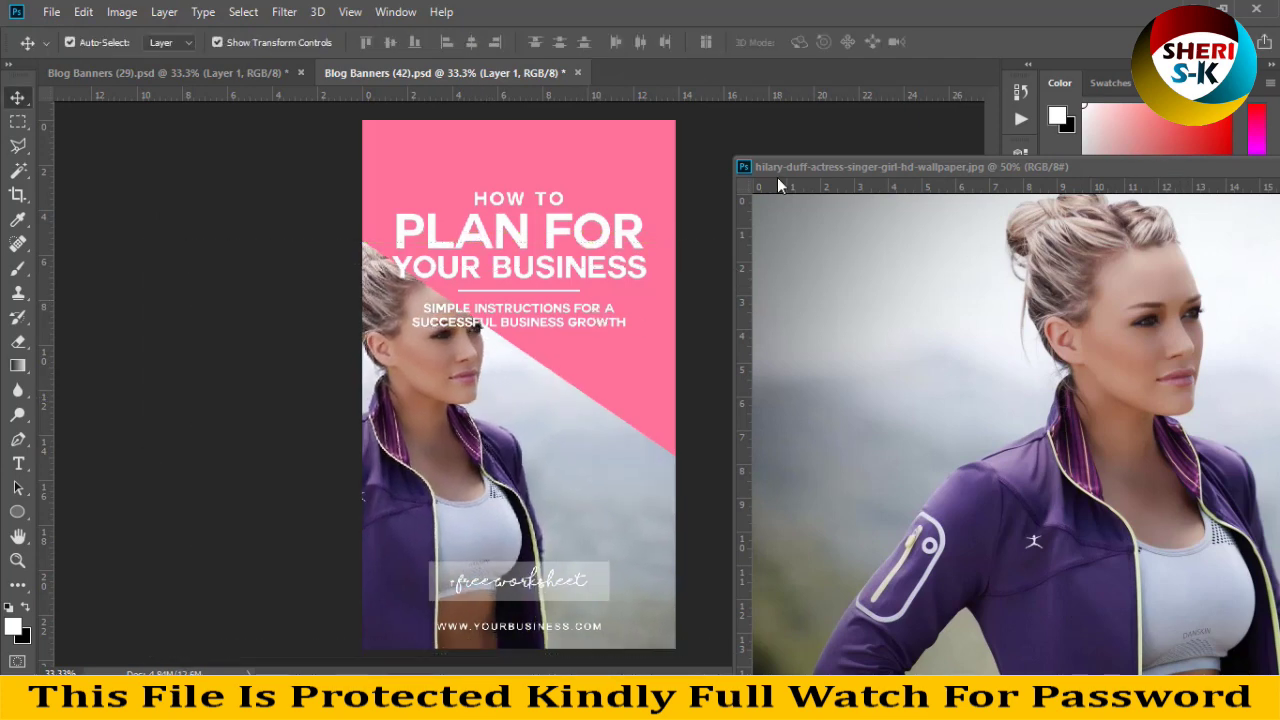
drag(778, 178, 123, 172)
click(811, 169)
- Close Blog Banners (42) and (29) without saving, plus the leftover photo viewer
click(577, 72)
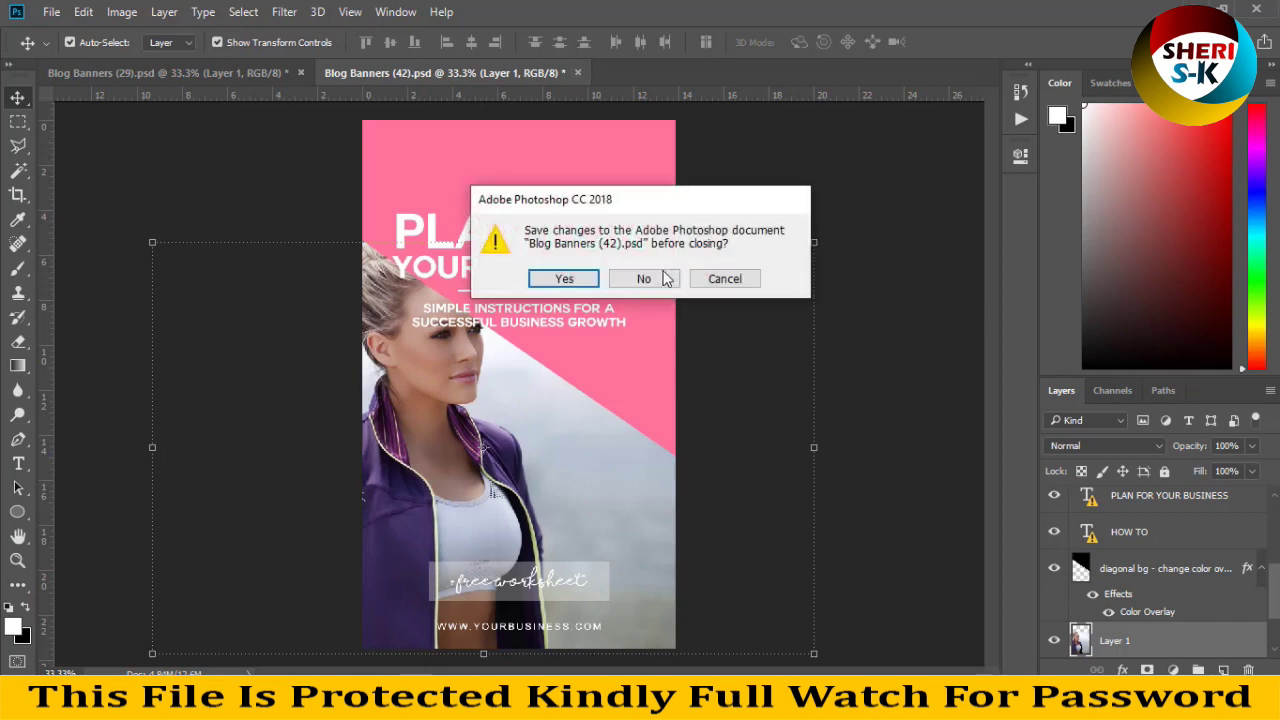
click(665, 279)
click(300, 73)
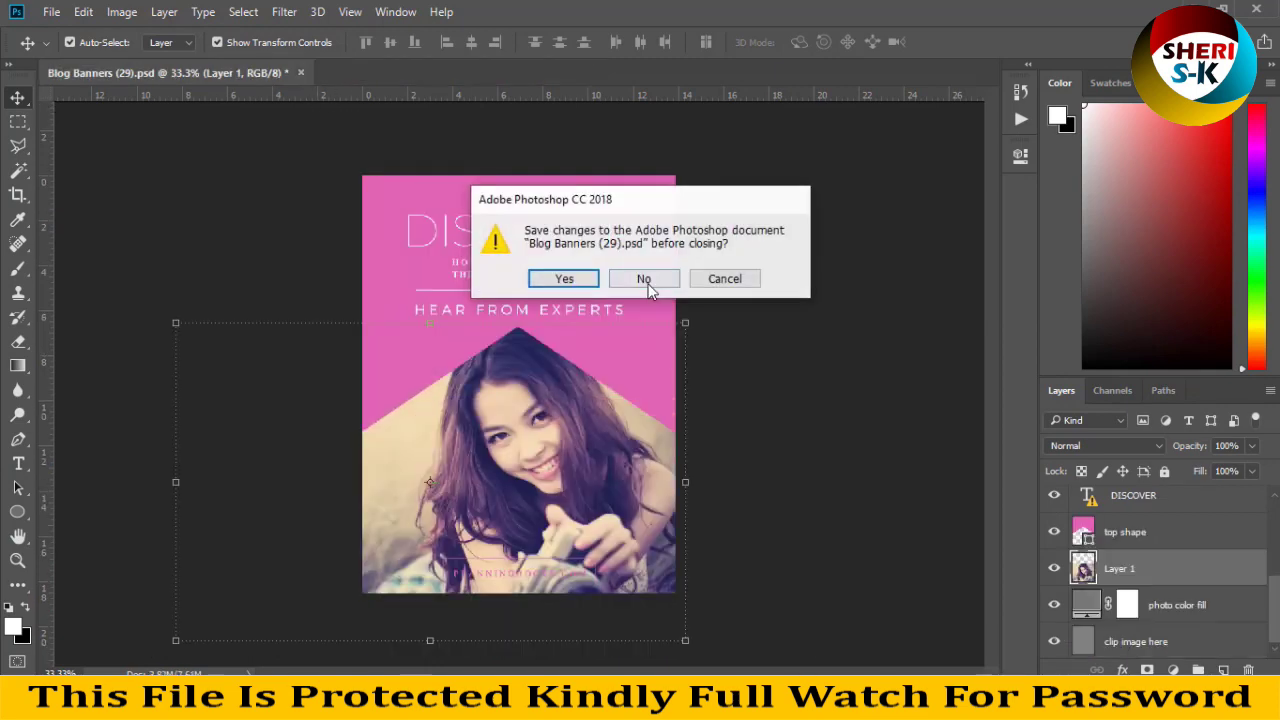
click(647, 280)
mouse_move(541, 653)
click(653, 560)
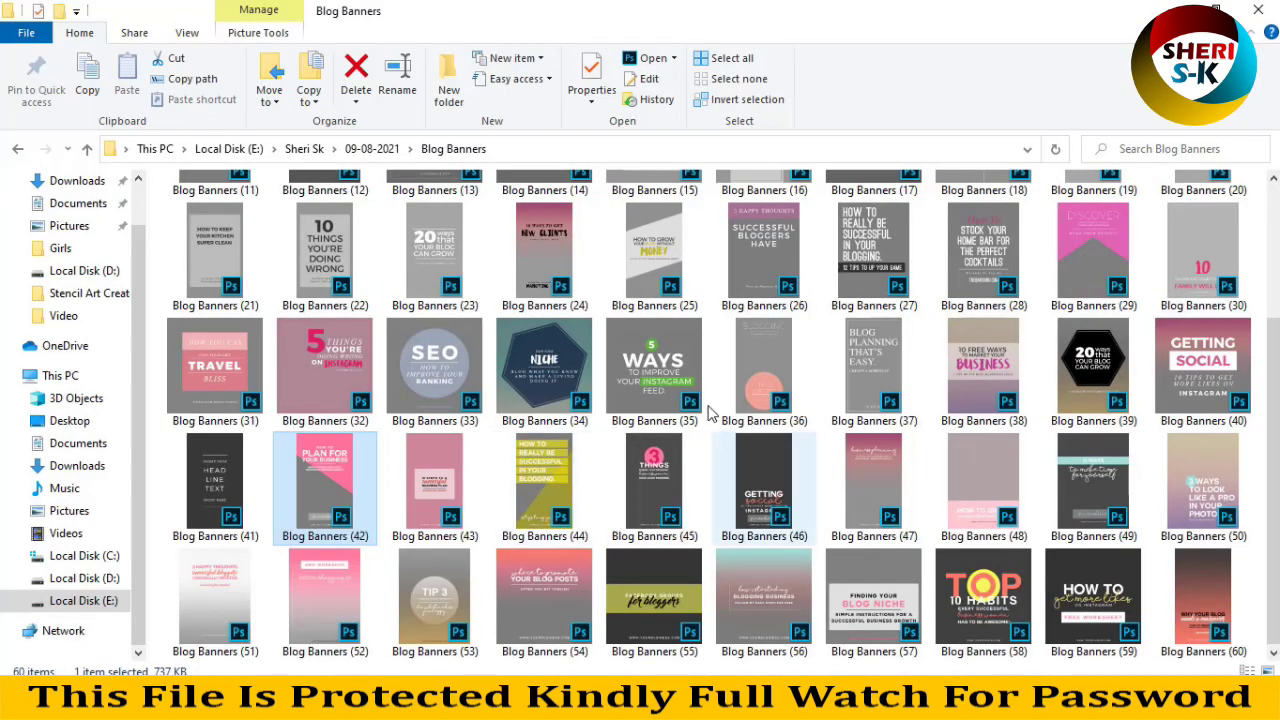
- Browse the Blog Banners folder and drag Blog Banners (33).psd into Photoshop
scroll(818, 385, up, 3)
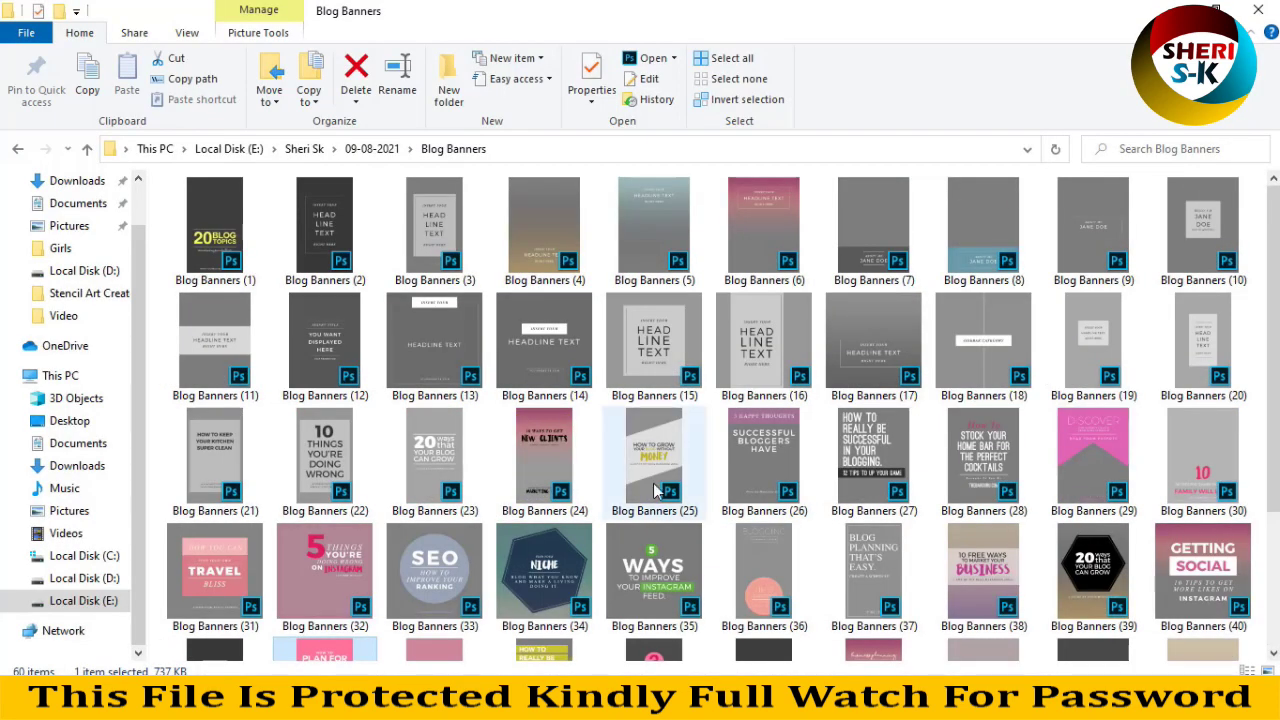
click(646, 448)
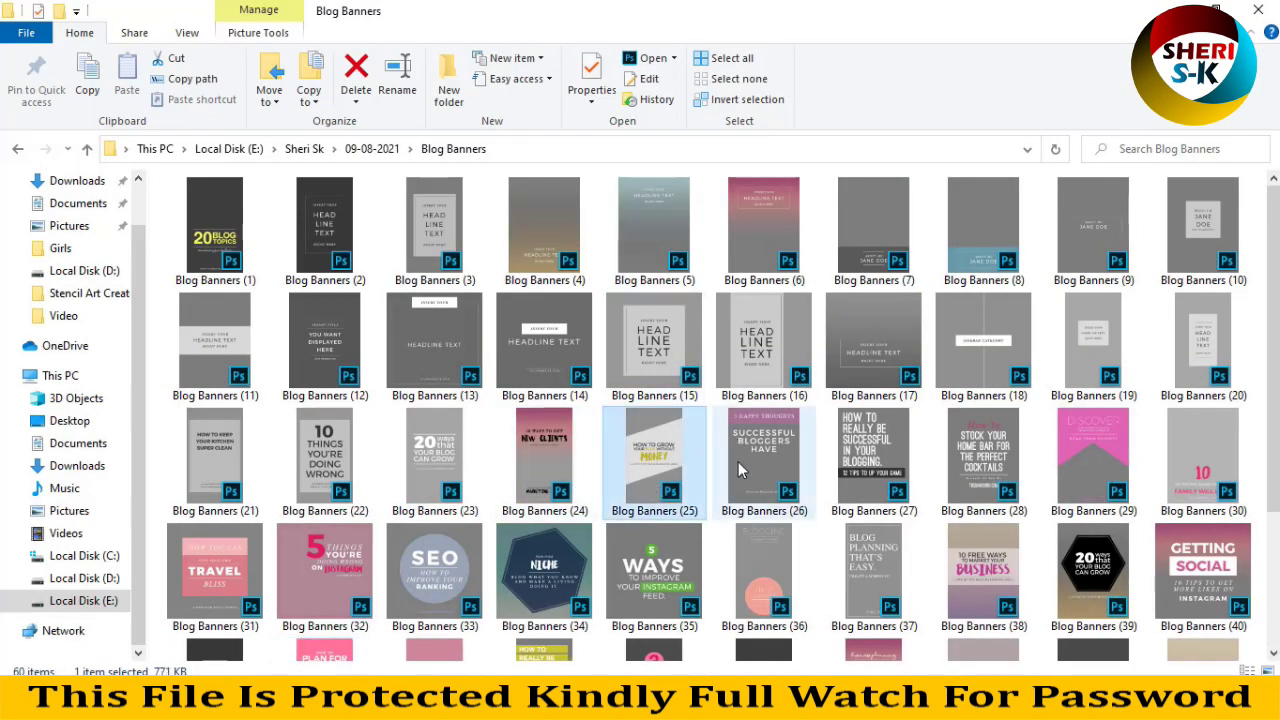
scroll(339, 378, down, 3)
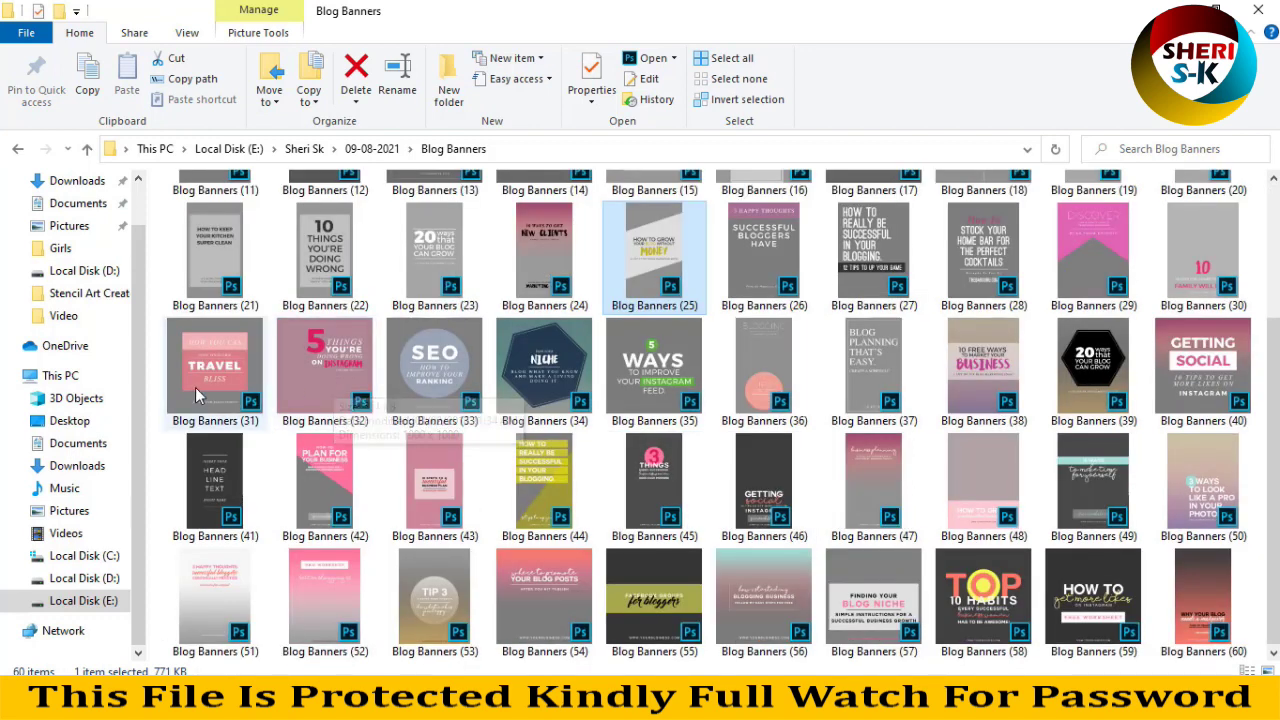
click(324, 480)
click(434, 480)
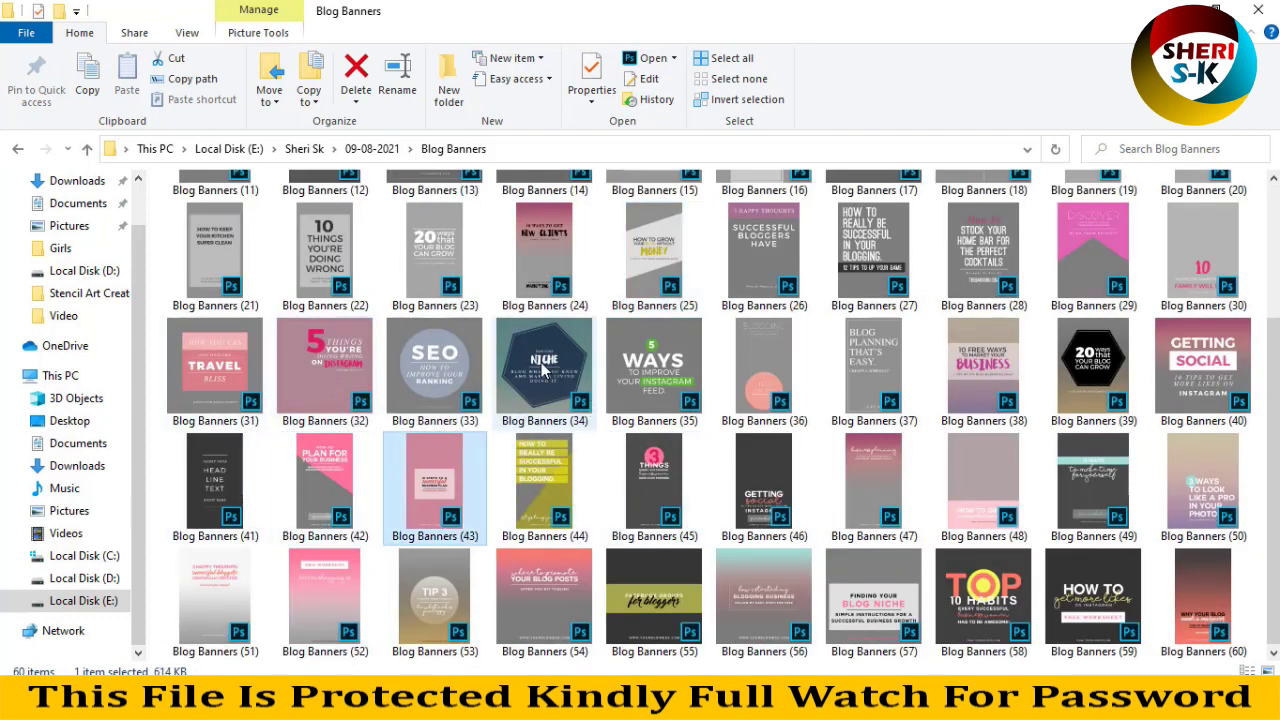
drag(437, 372, 457, 157)
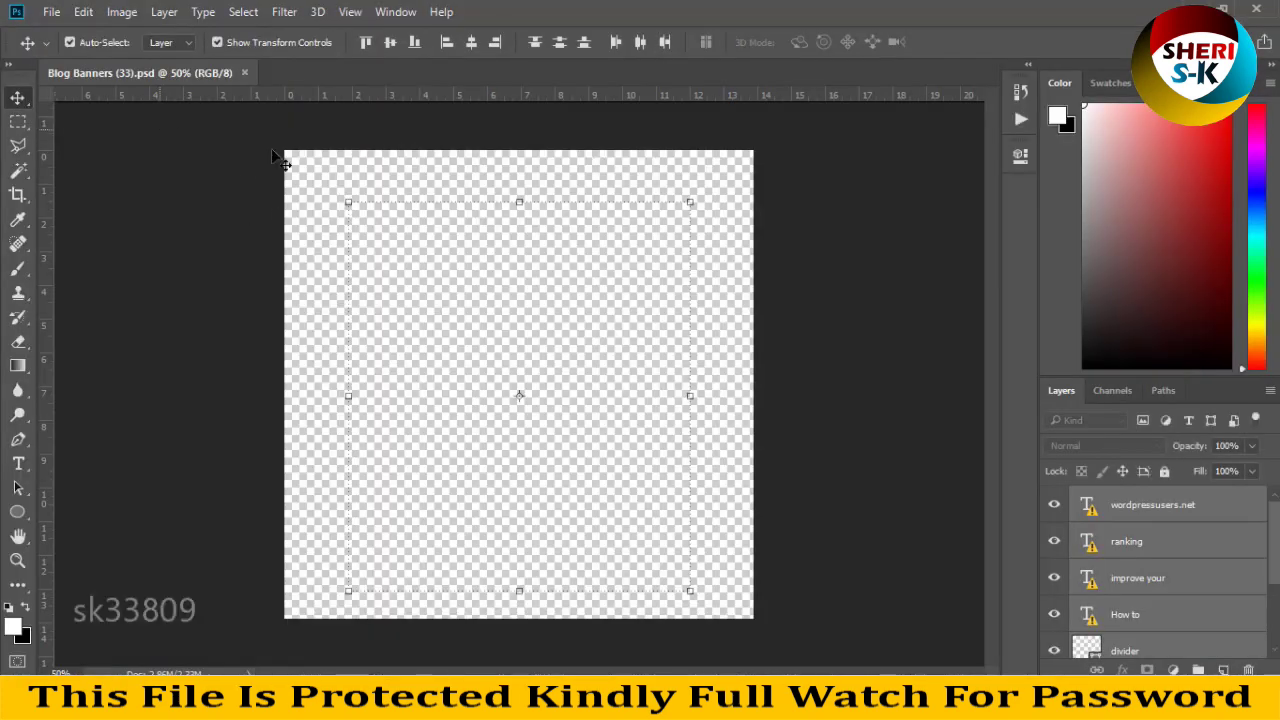
- Open the photo of the woman at her desk from the Poster Girl 55sk folder
click(51, 12)
click(70, 48)
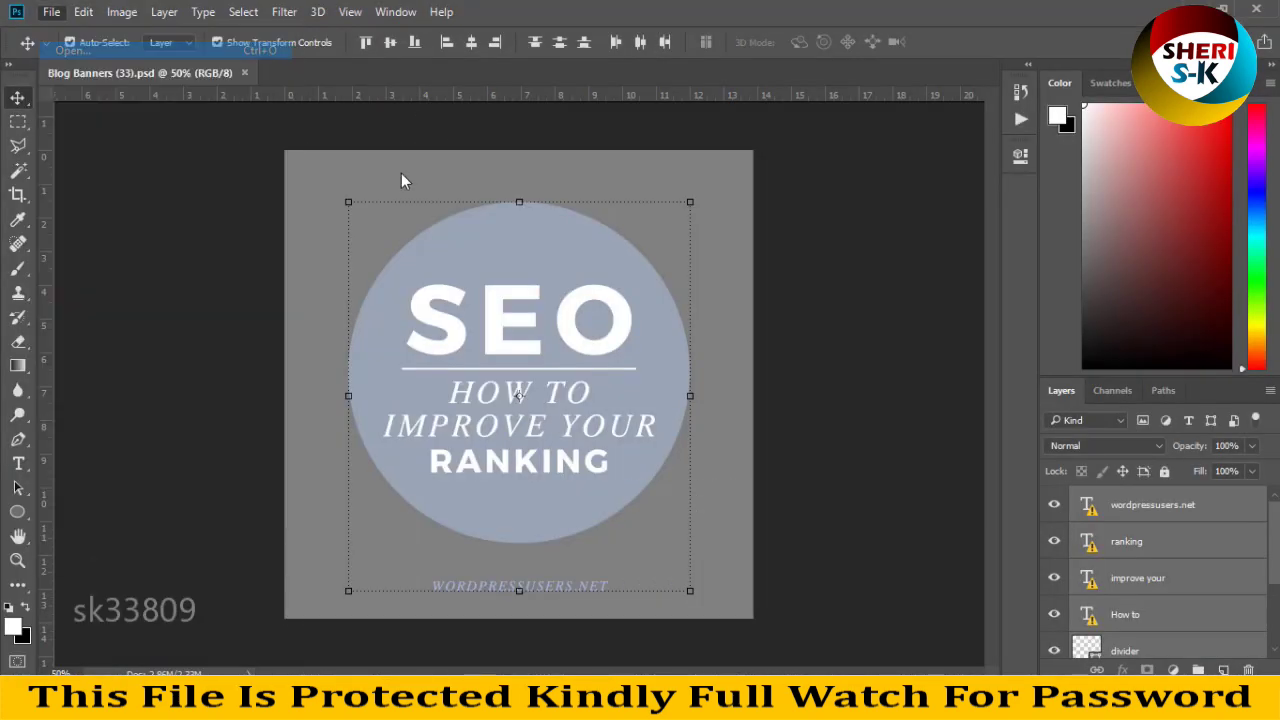
double_click(385, 170)
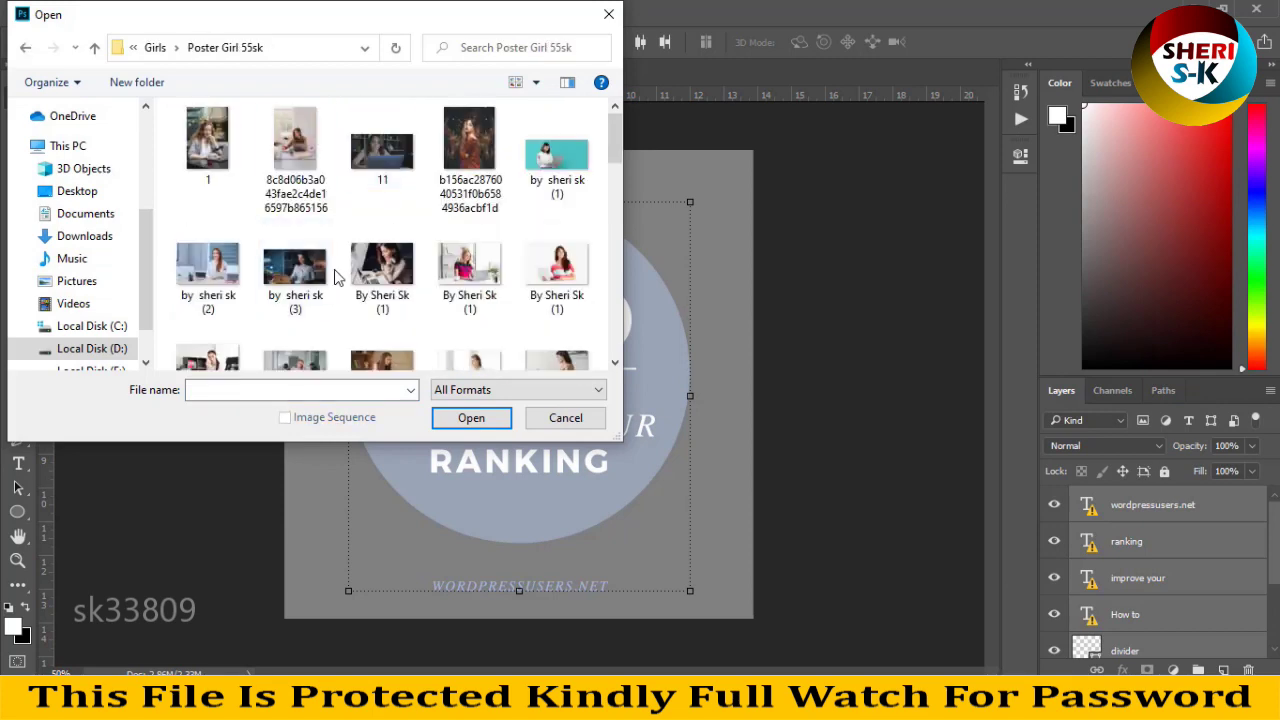
click(312, 186)
click(208, 150)
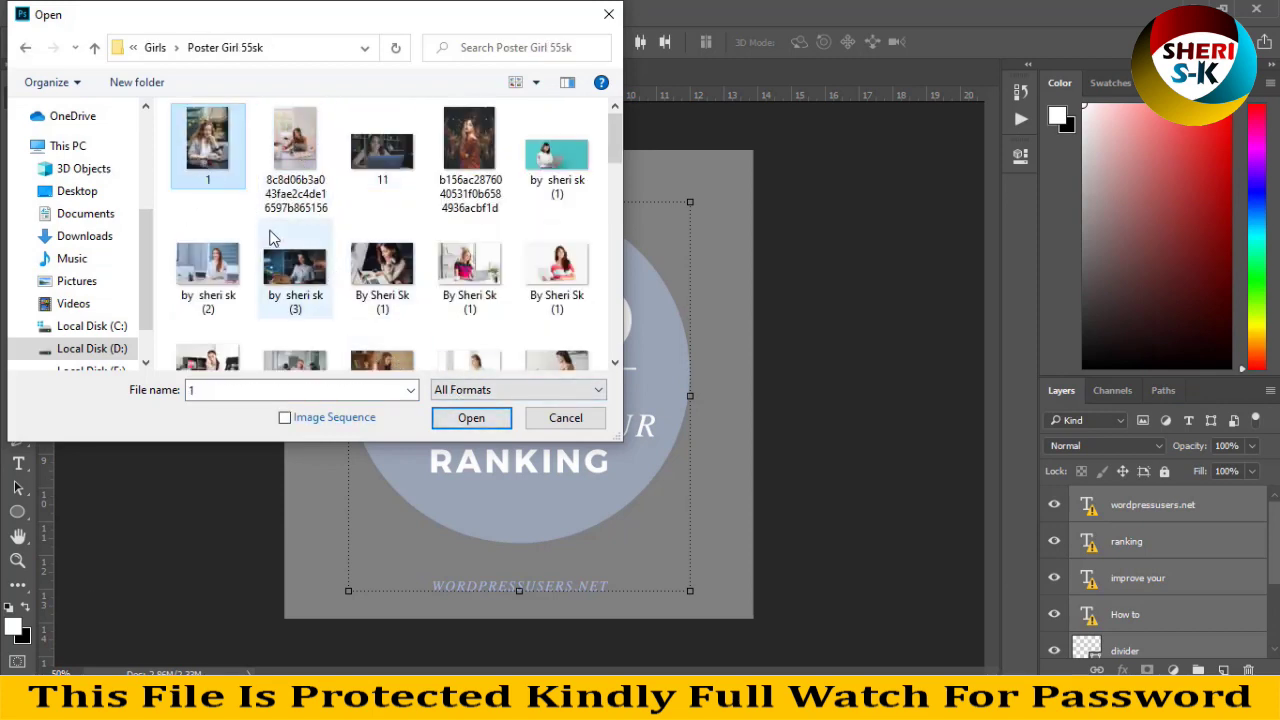
click(303, 188)
click(471, 418)
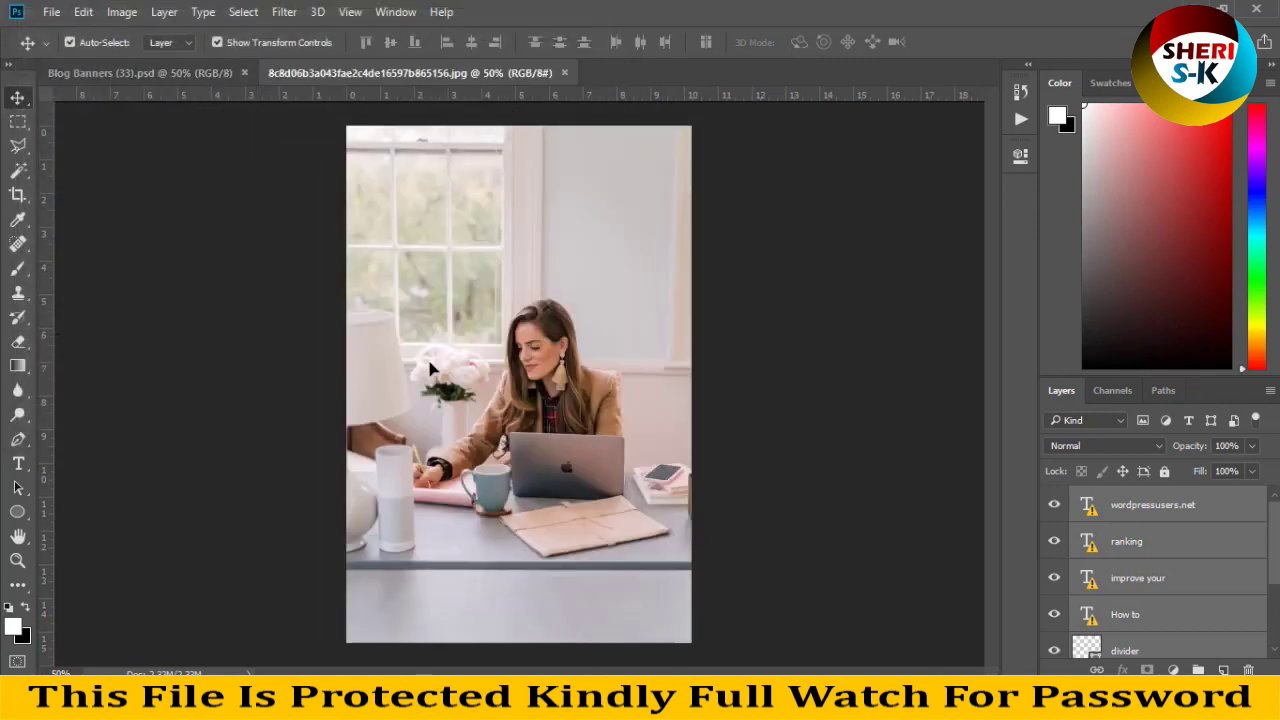
- Copy the desk photo into the SEO banner as a new layer above 'clip image here'
drag(405, 77, 680, 262)
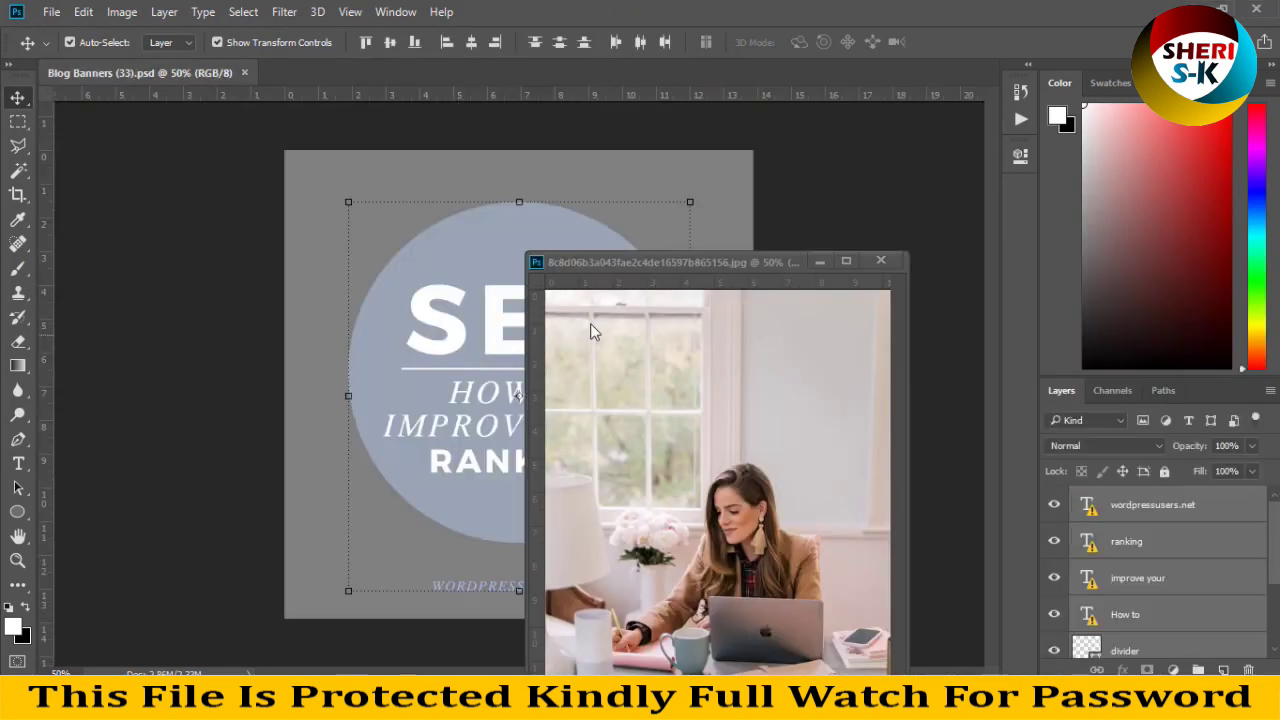
scroll(1143, 636, down, 3)
click(1148, 645)
click(688, 478)
drag(524, 484, 374, 489)
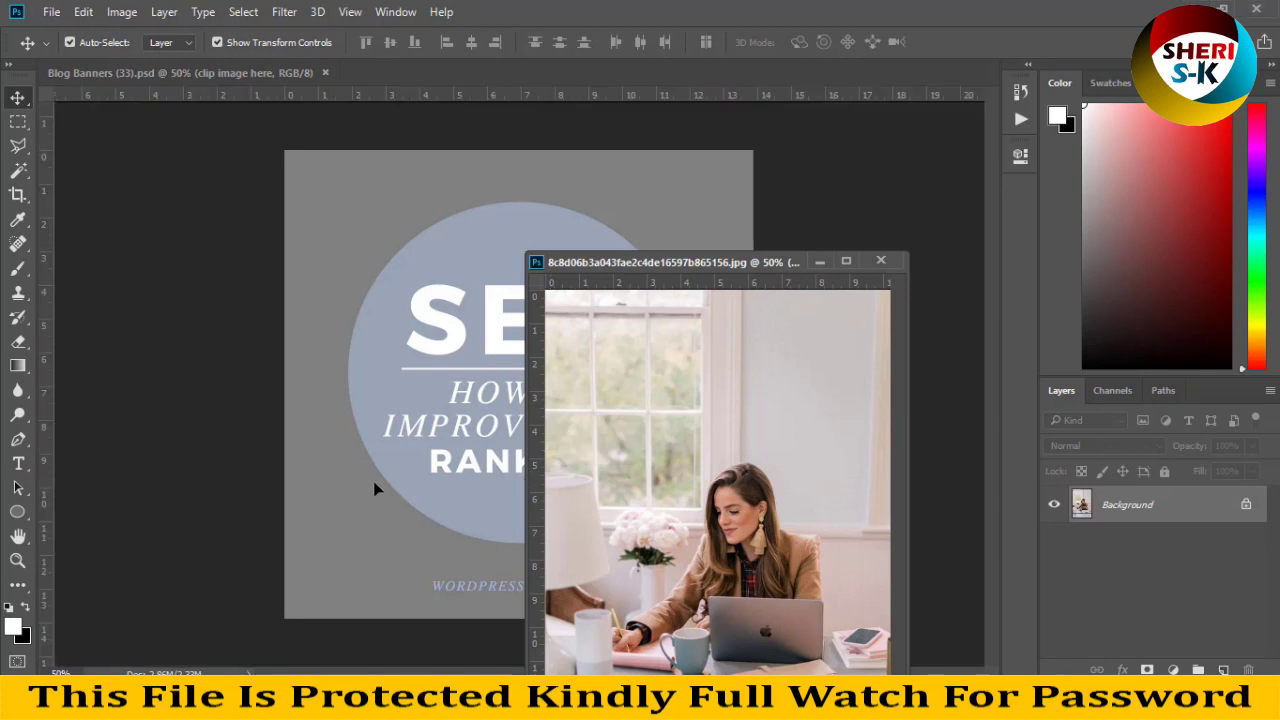
click(819, 261)
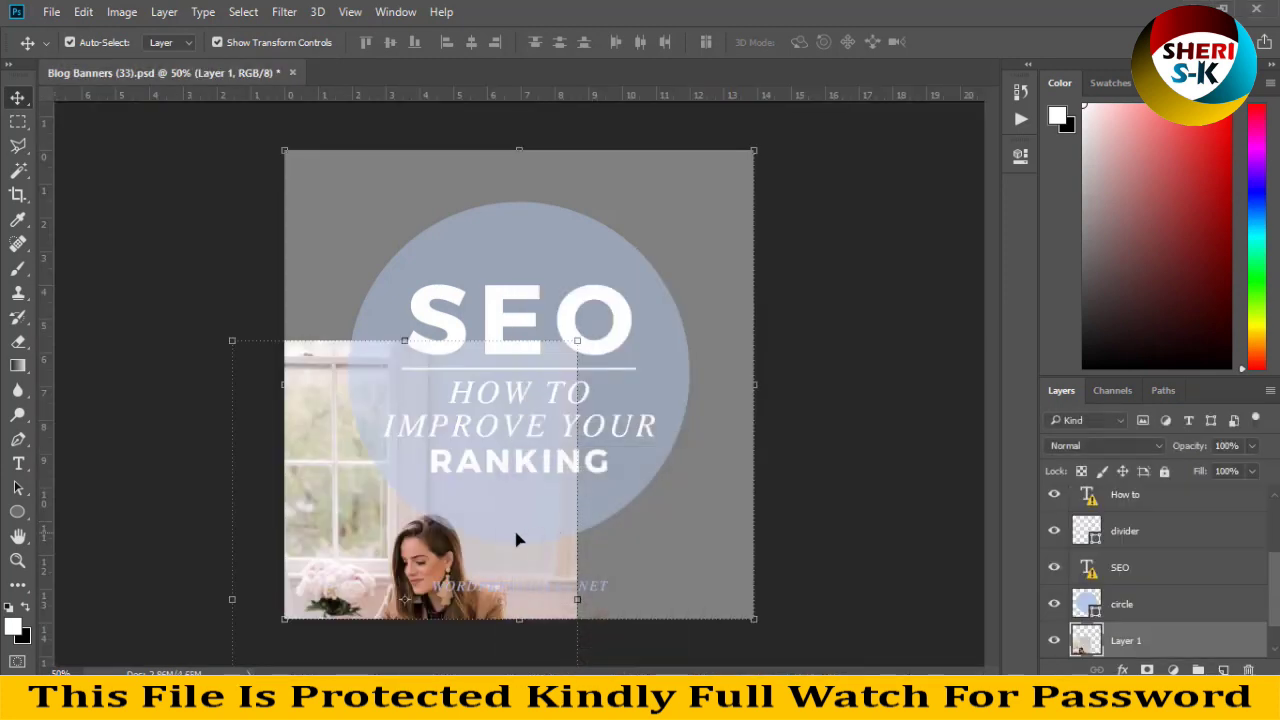
- Place Layer 1 above the circle, clip it into the circle and reposition the photo
drag(517, 537, 616, 413)
key(ctrl+z)
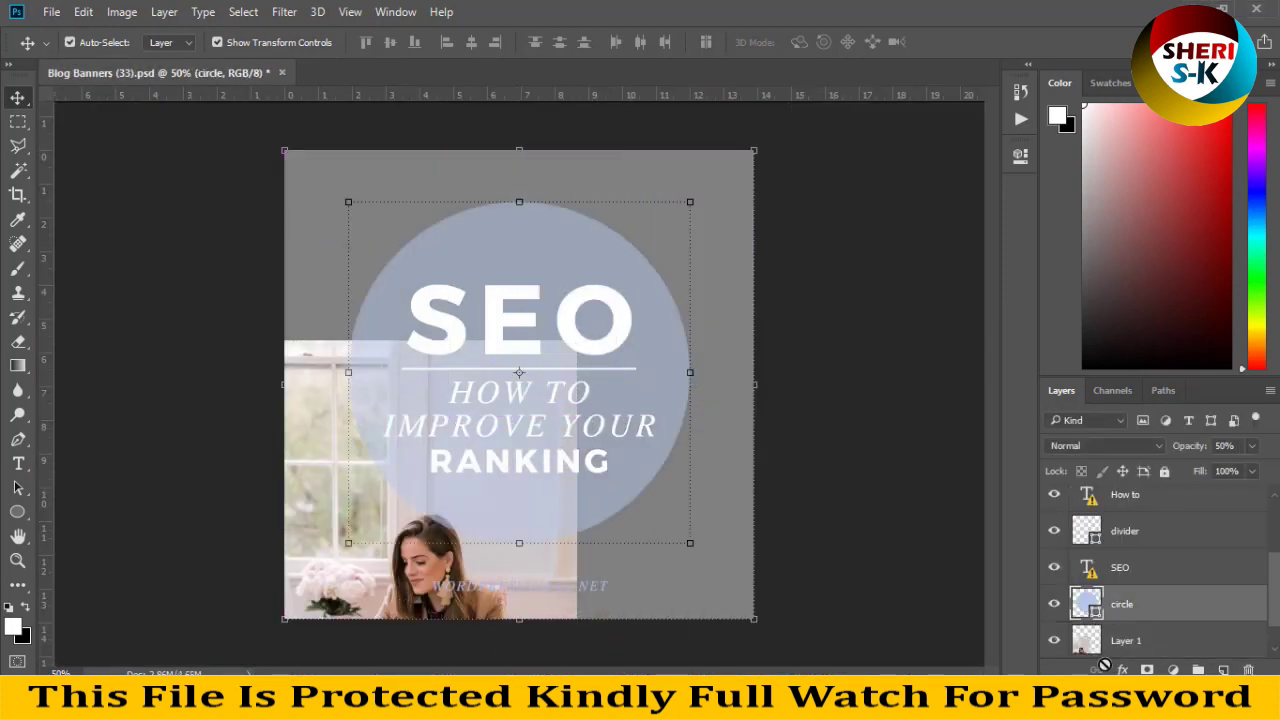
drag(1108, 637, 1128, 600)
right_click(1128, 600)
click(958, 337)
drag(466, 517, 592, 323)
click(716, 260)
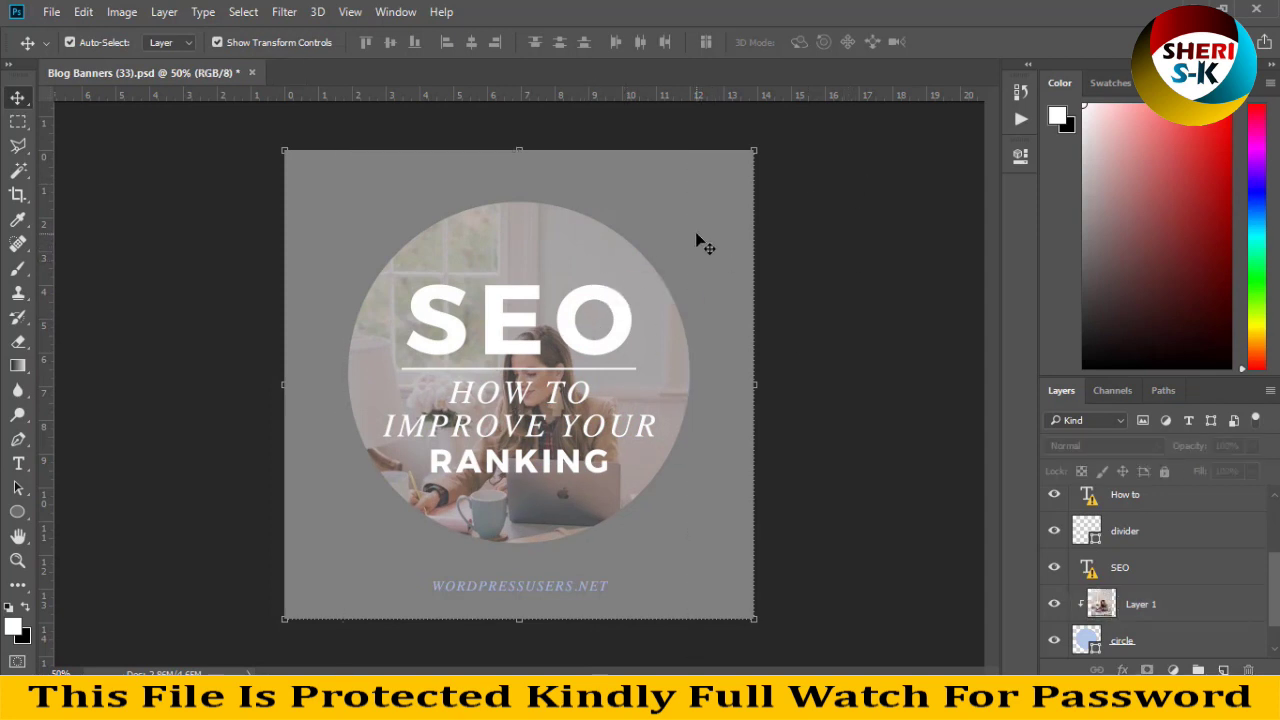
scroll(1190, 613, up, 3)
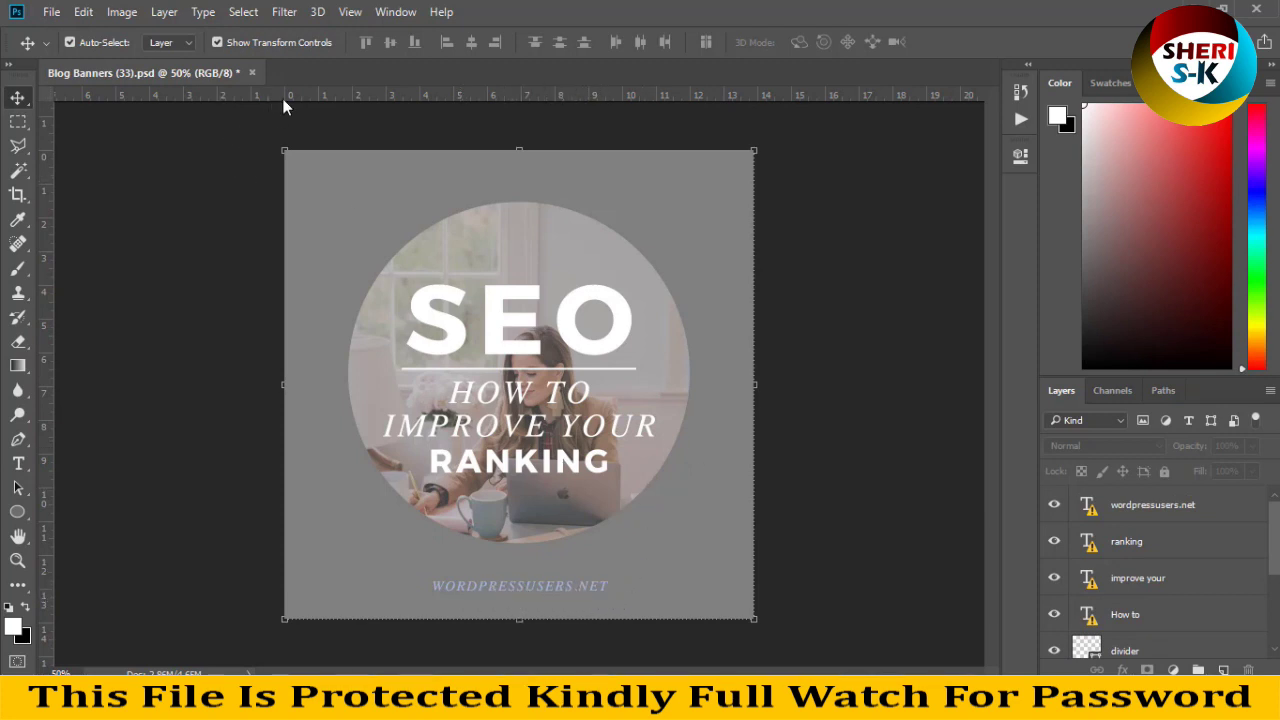
- Close Blog Banners (33) without saving
click(252, 72)
click(645, 282)
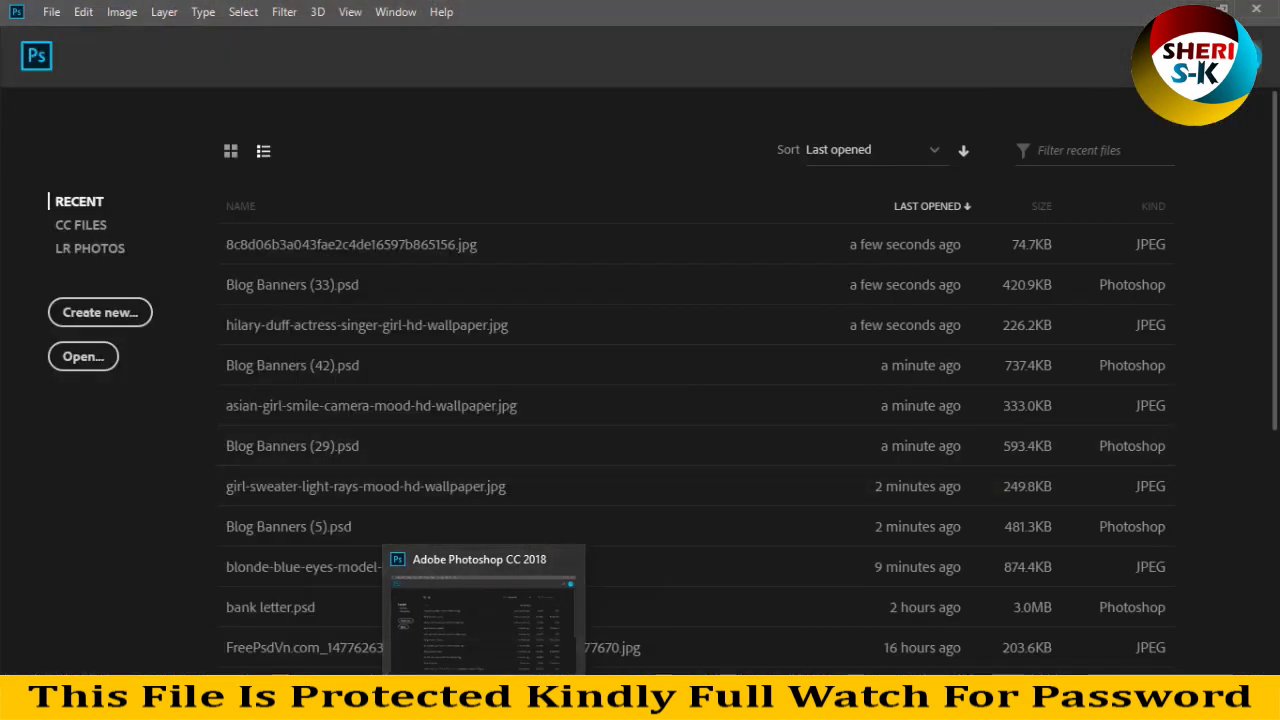
click(680, 700)
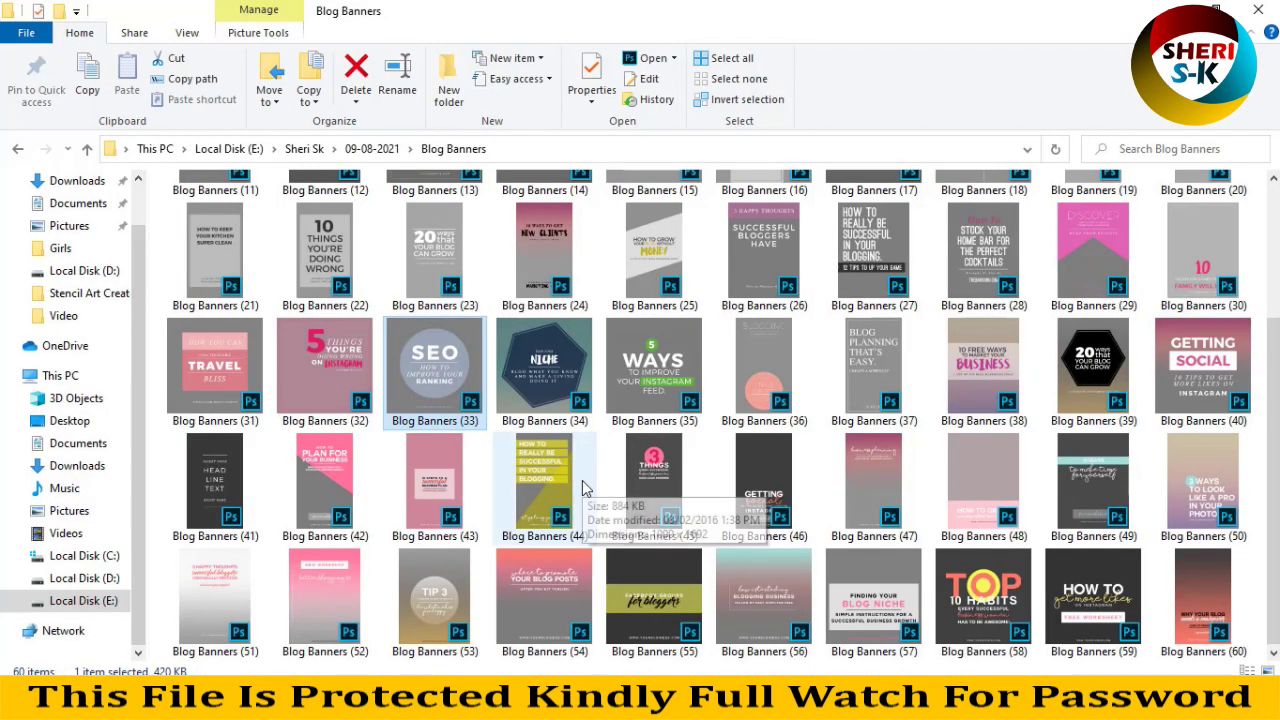
scroll(766, 307, up, 2)
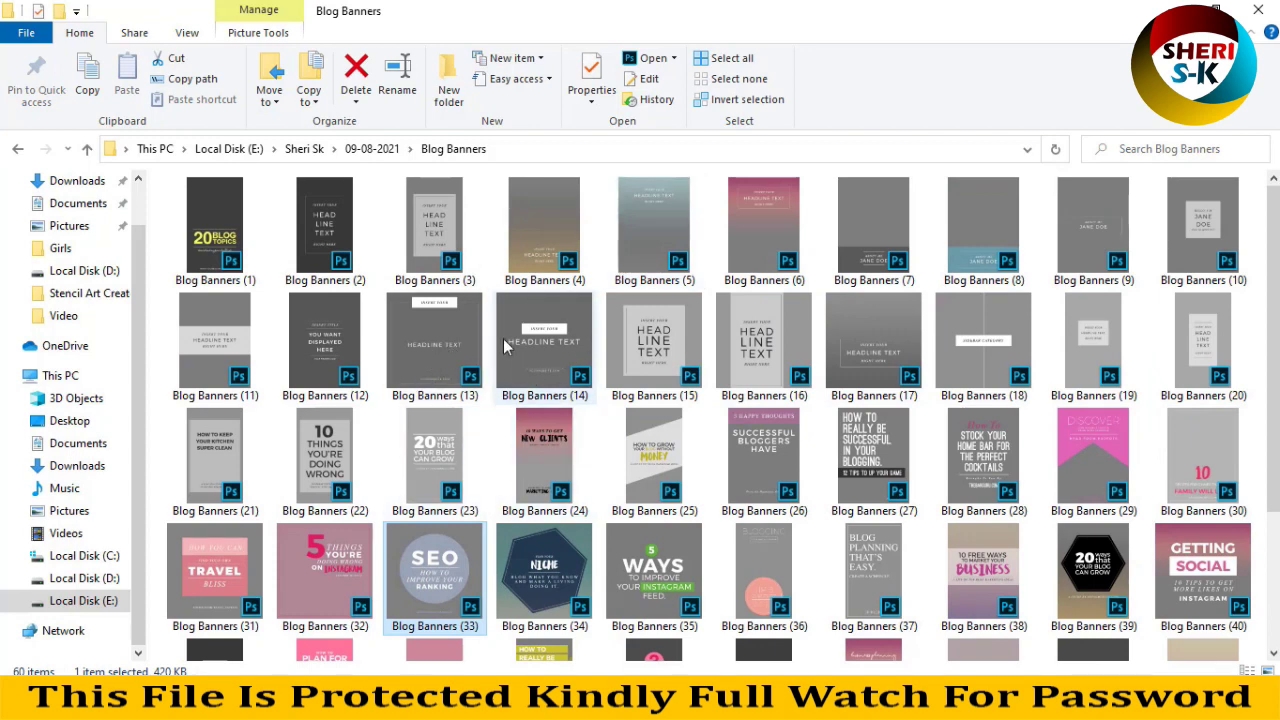
scroll(455, 397, down, 3)
scroll(455, 397, up, 3)
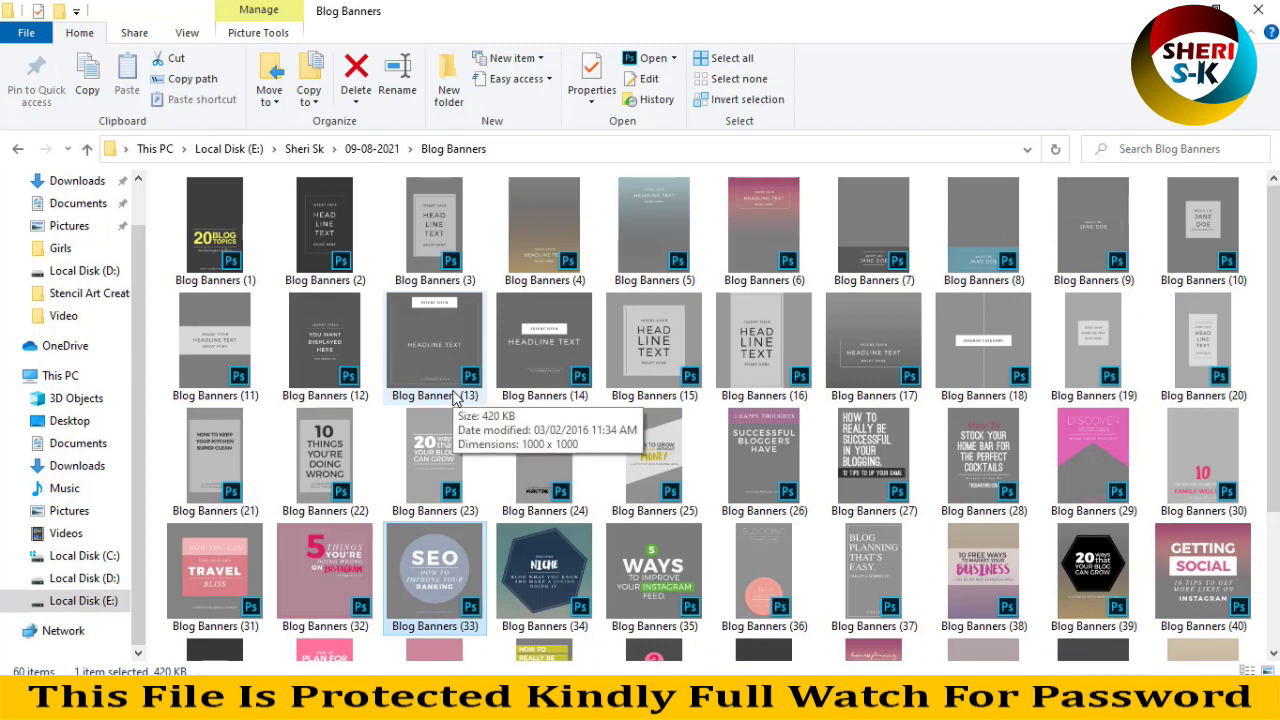